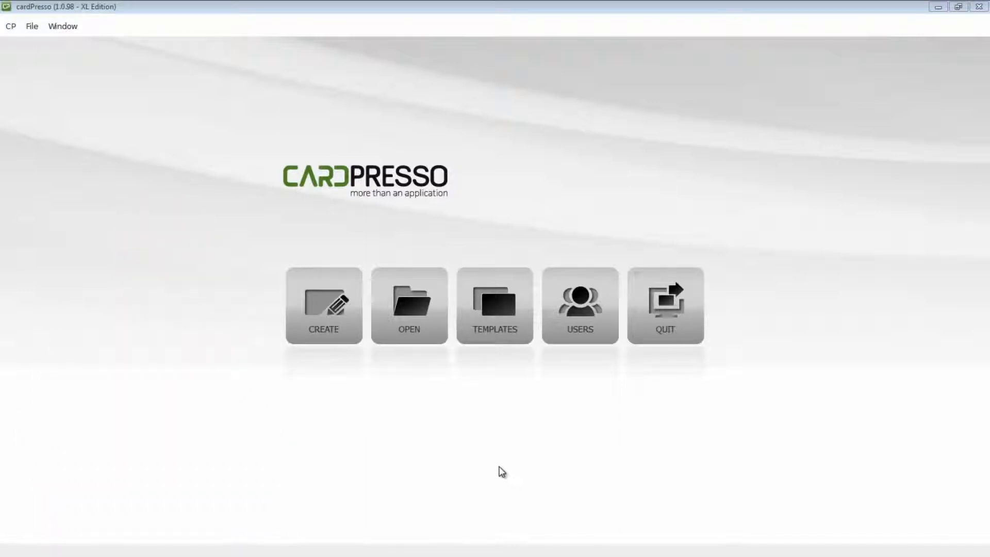
- Create a new blank card document using the CR80 card type
{"action": "left_click", "coordinate": [328, 330]}
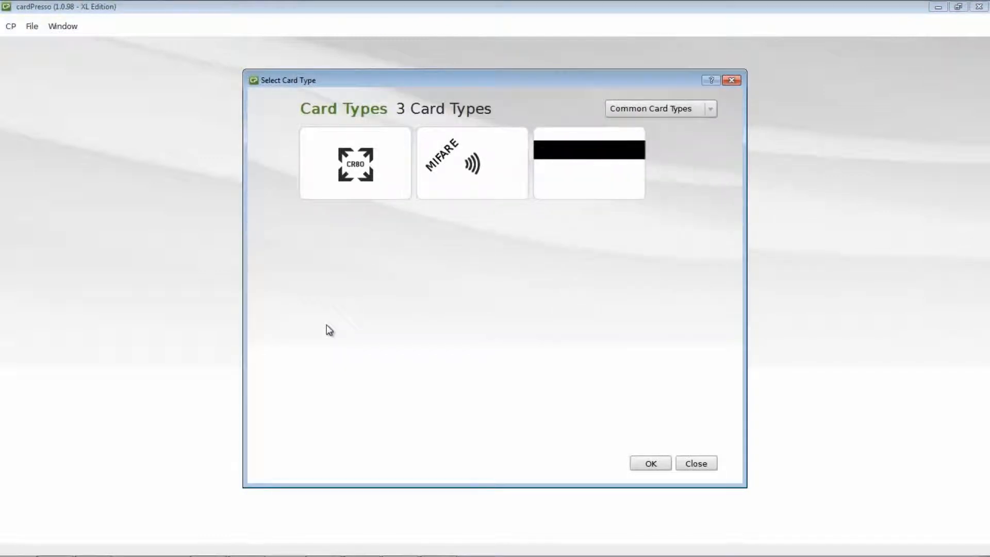
{"action": "left_click", "coordinate": [356, 191]}
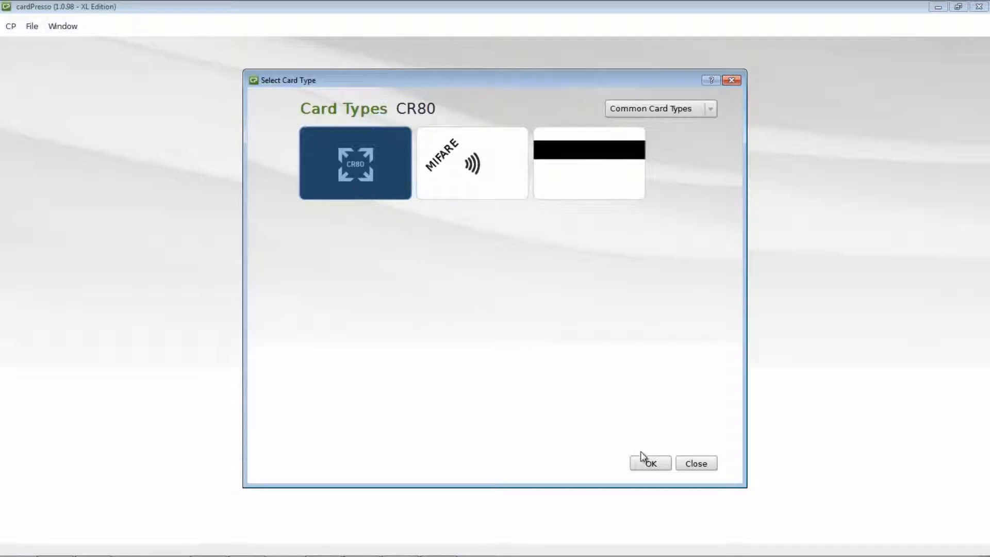
{"action": "left_click", "coordinate": [651, 462]}
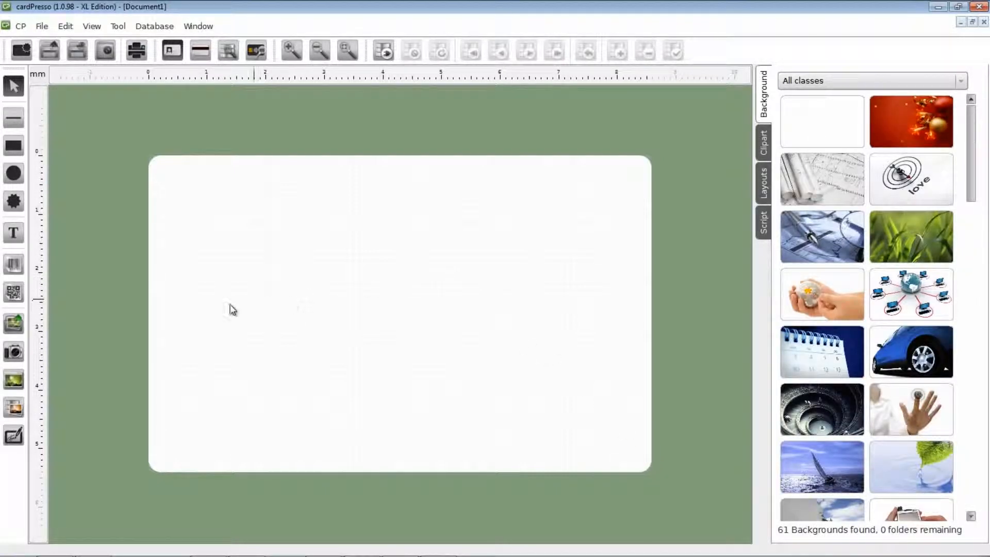
- Place the grey swoosh Background image in a frame covering the full 86 × 59 mm card
{"action": "left_click", "coordinate": [17, 325]}
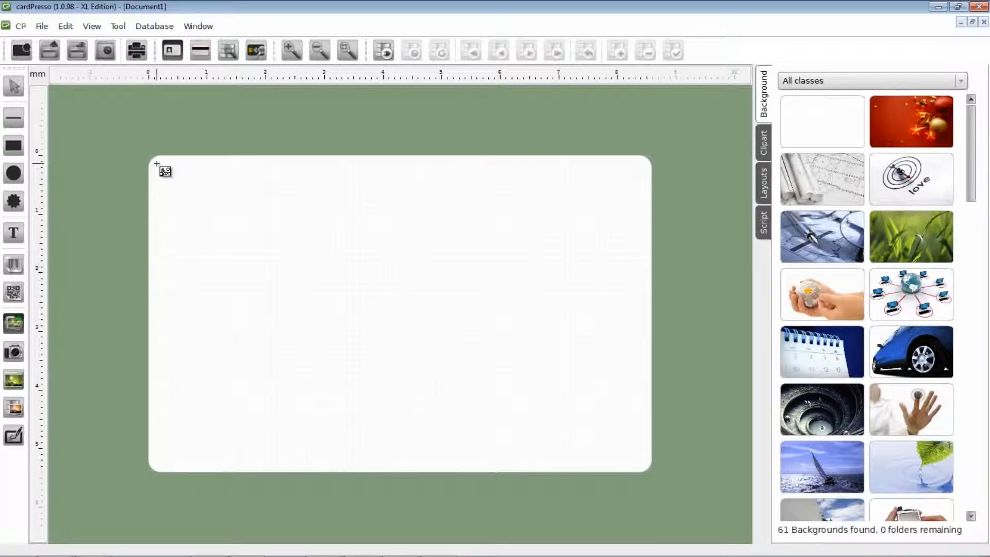
{"action": "left_click_drag", "start_coordinate": [148, 154], "coordinate": [324, 301]}
{"action": "left_click_drag", "start_coordinate": [372, 337], "coordinate": [655, 473]}
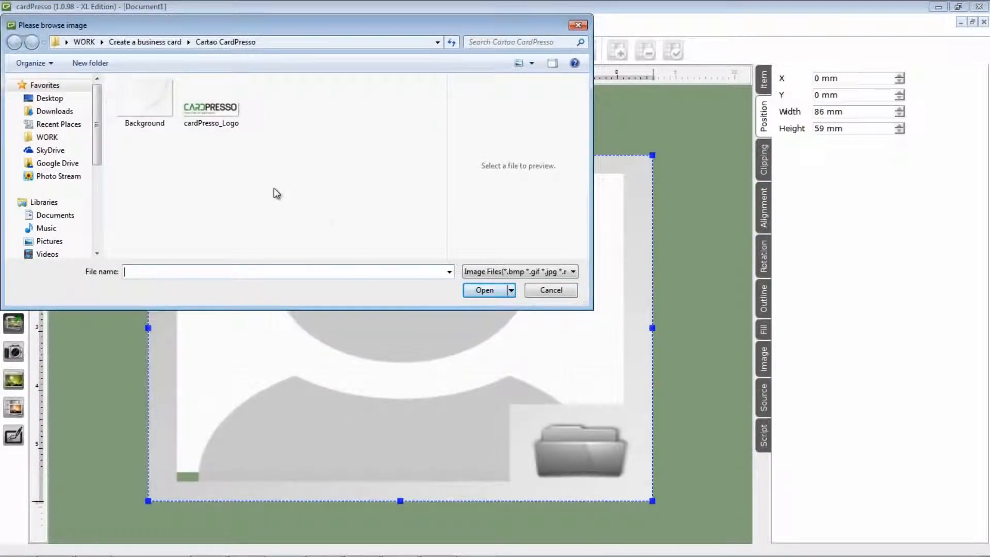
{"action": "left_click", "coordinate": [153, 107]}
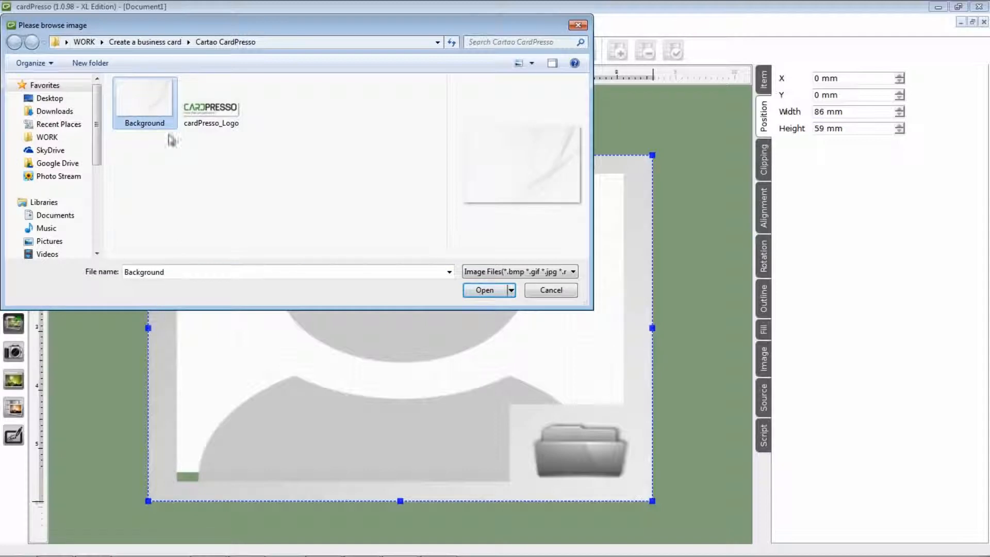
{"action": "left_click", "coordinate": [483, 291]}
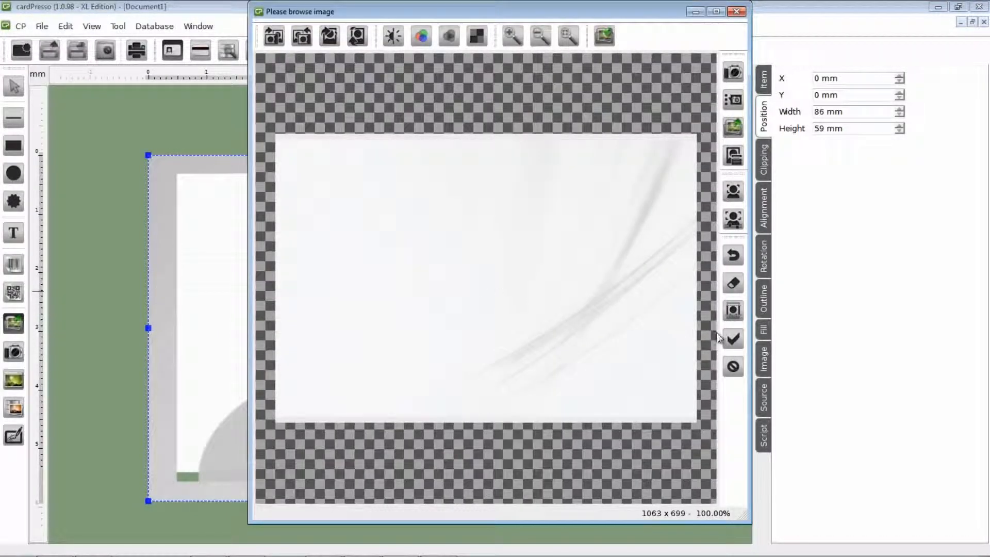
{"action": "left_click", "coordinate": [732, 338]}
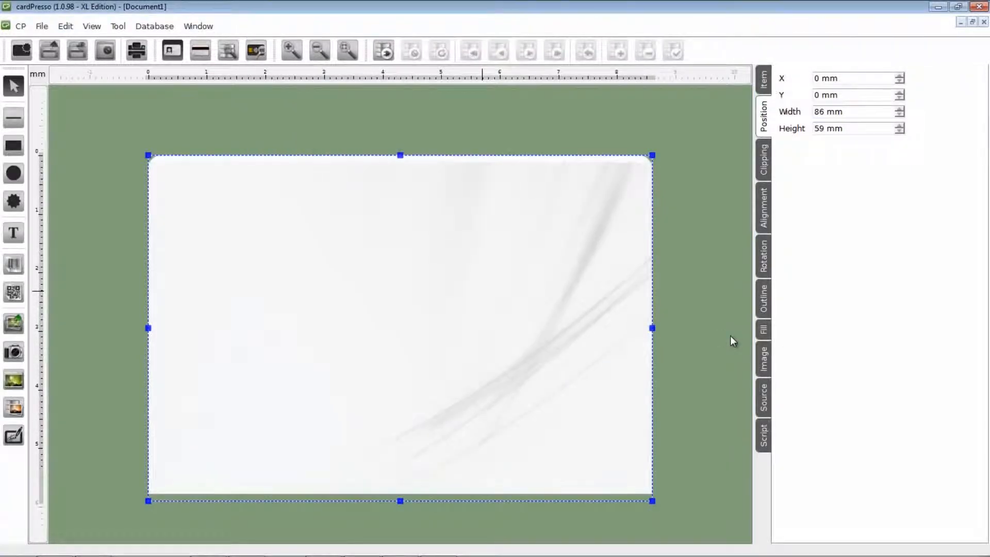
{"action": "right_click", "coordinate": [398, 270]}
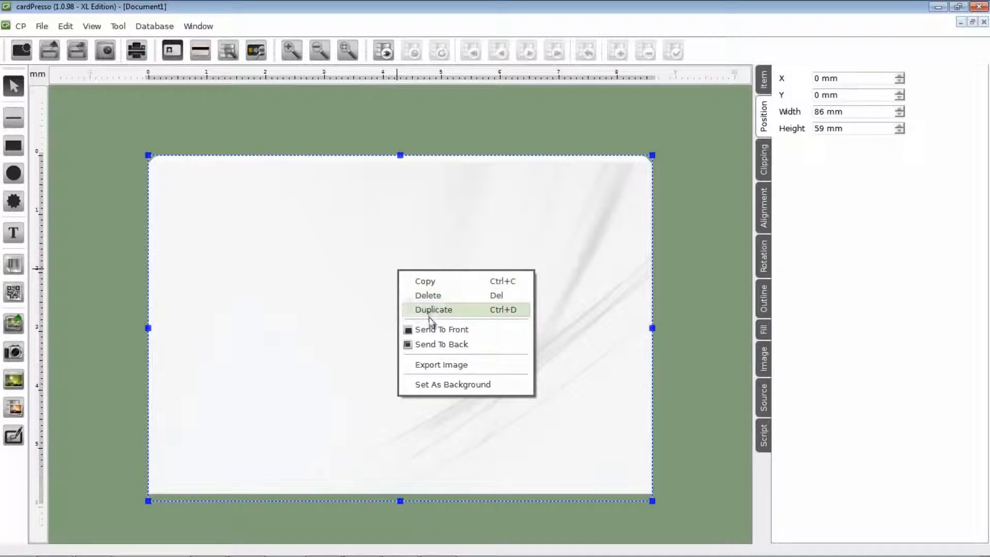
- Set the swoosh image as the card background and insert the cardPresso_Logo image near the top-left
{"action": "left_click", "coordinate": [448, 384]}
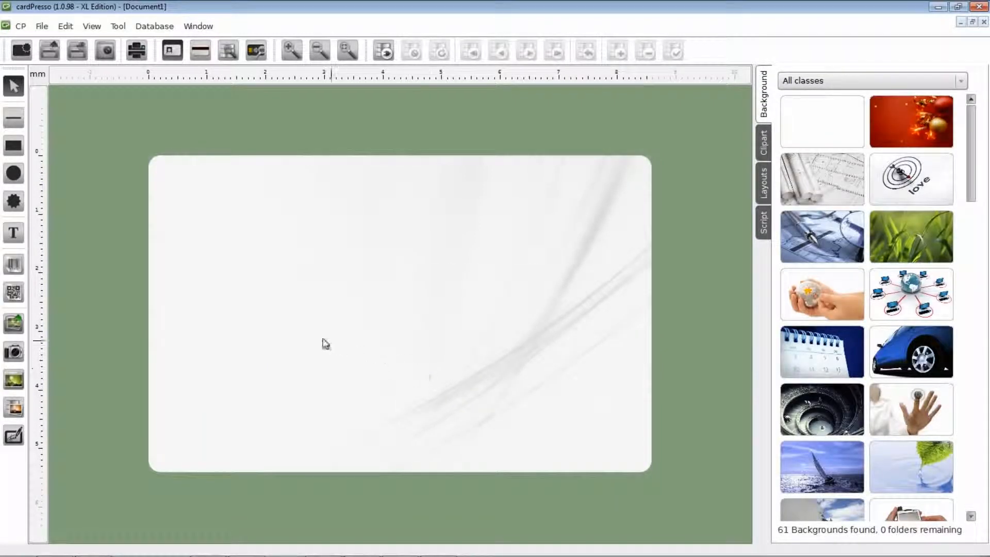
{"action": "left_click", "coordinate": [15, 324]}
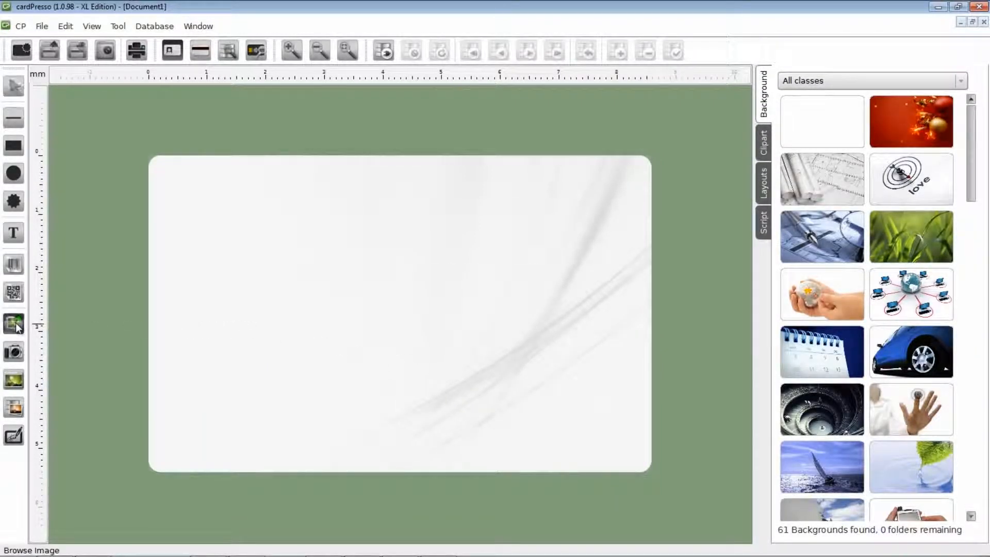
{"action": "mouse_move", "coordinate": [189, 213]}
{"action": "left_mouse_down"}
{"action": "mouse_move", "coordinate": [289, 281]}
{"action": "mouse_move", "coordinate": [420, 313]}
{"action": "left_mouse_up"}
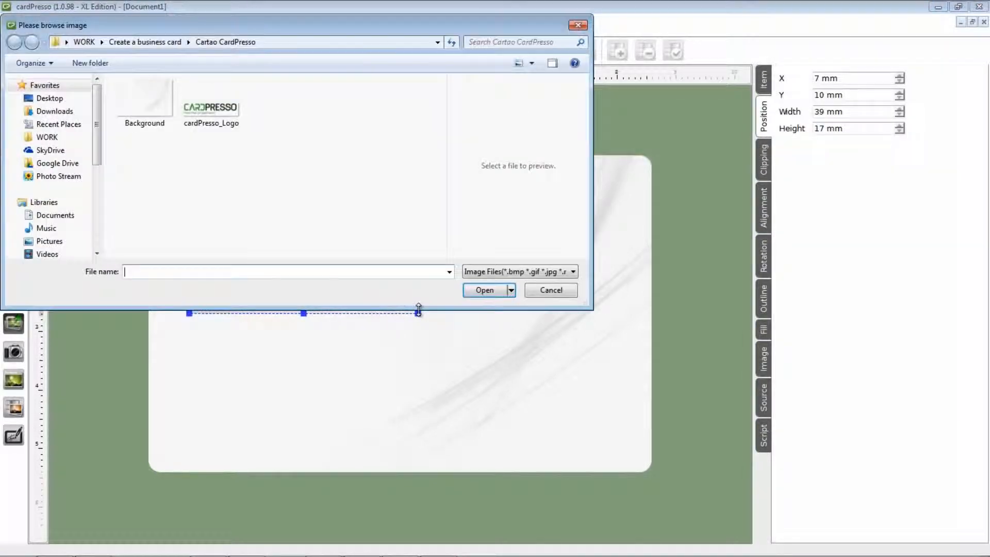
{"action": "left_click", "coordinate": [229, 122]}
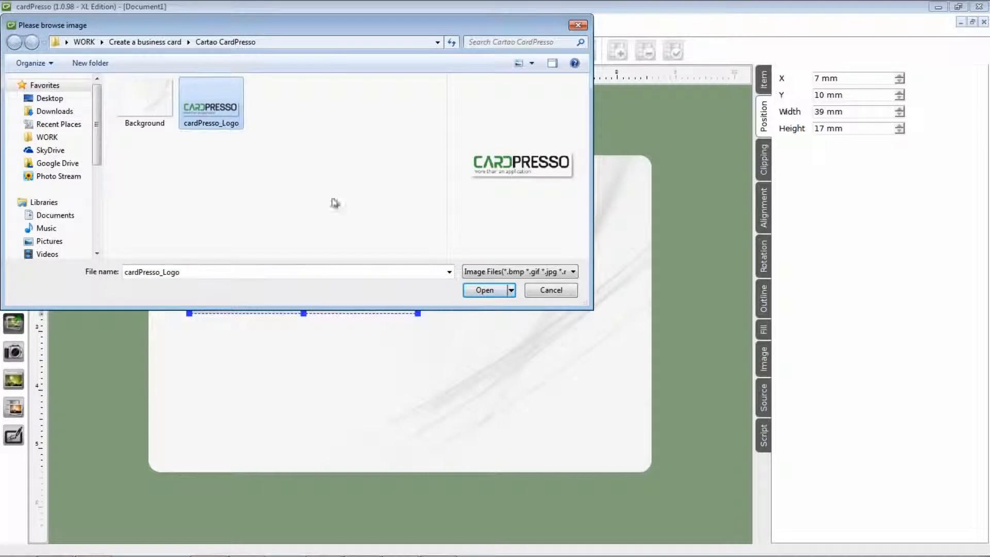
{"action": "left_click", "coordinate": [480, 289]}
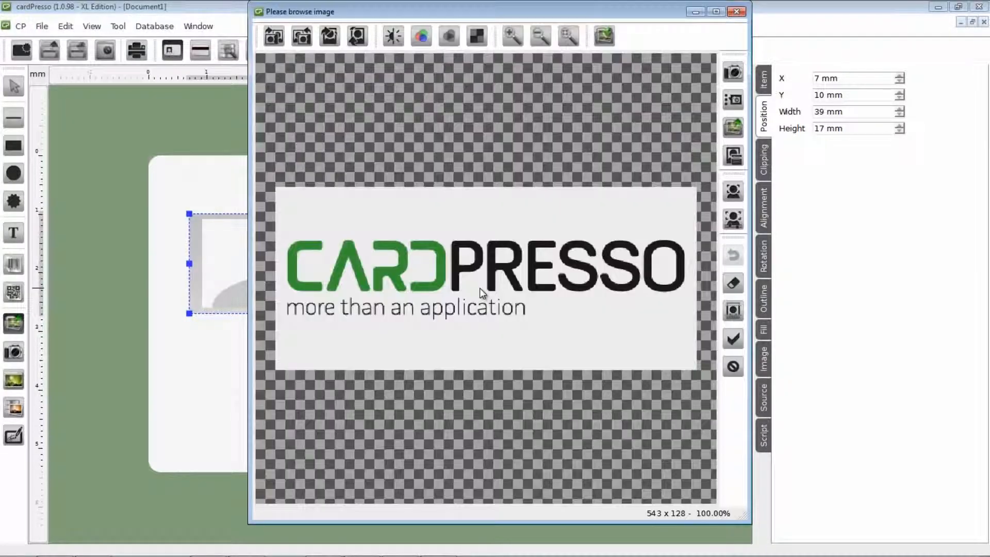
{"action": "left_click", "coordinate": [732, 339]}
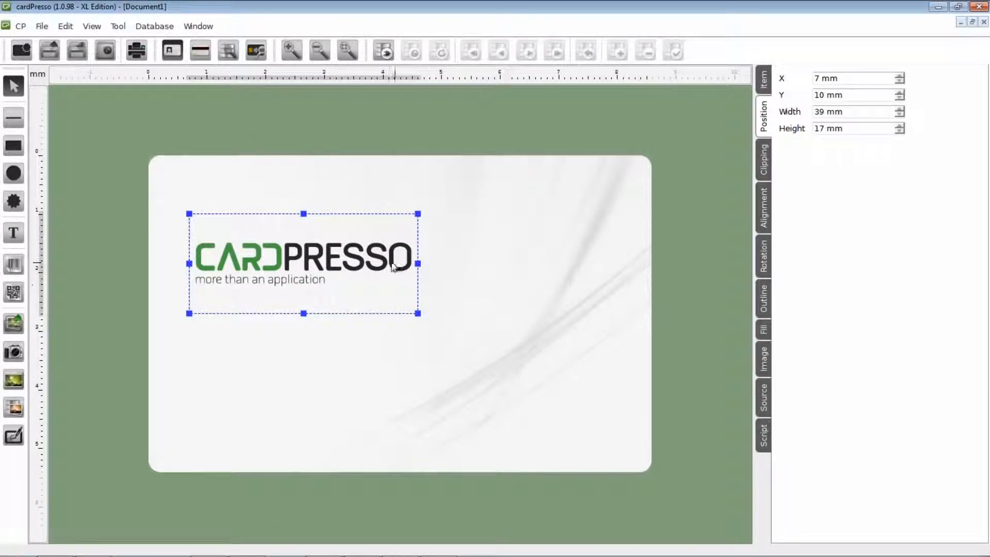
- Move the logo to the upper left and resize it to about 43 × 20 mm
{"action": "left_click_drag", "start_coordinate": [315, 250], "coordinate": [313, 233]}
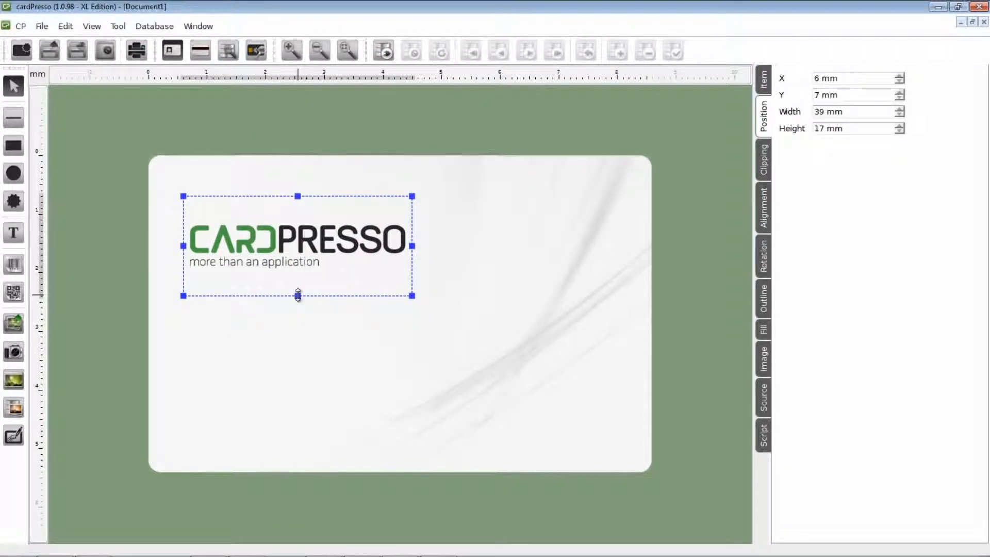
{"action": "left_click_drag", "start_coordinate": [297, 295], "coordinate": [309, 317]}
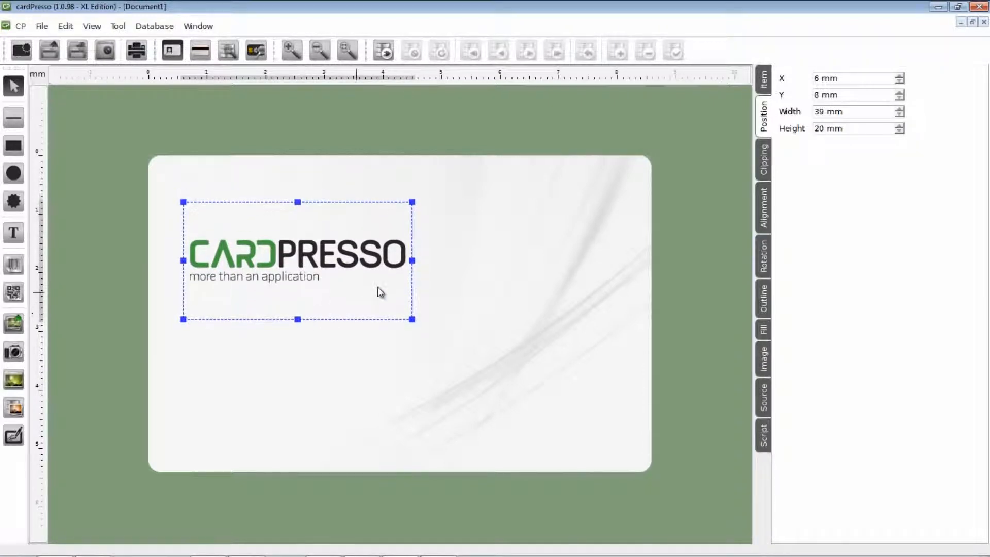
{"action": "left_click_drag", "start_coordinate": [415, 262], "coordinate": [438, 263]}
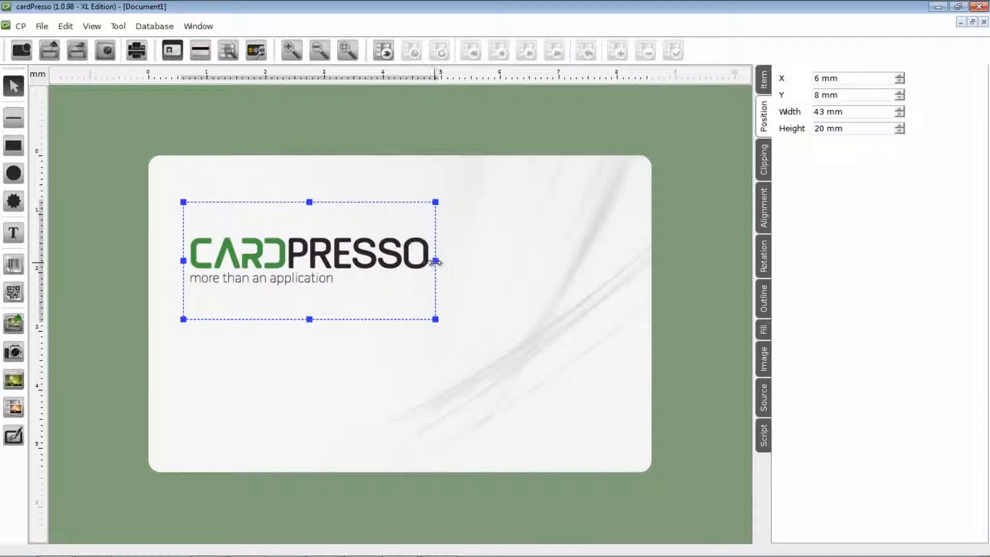
{"action": "left_click", "coordinate": [358, 341]}
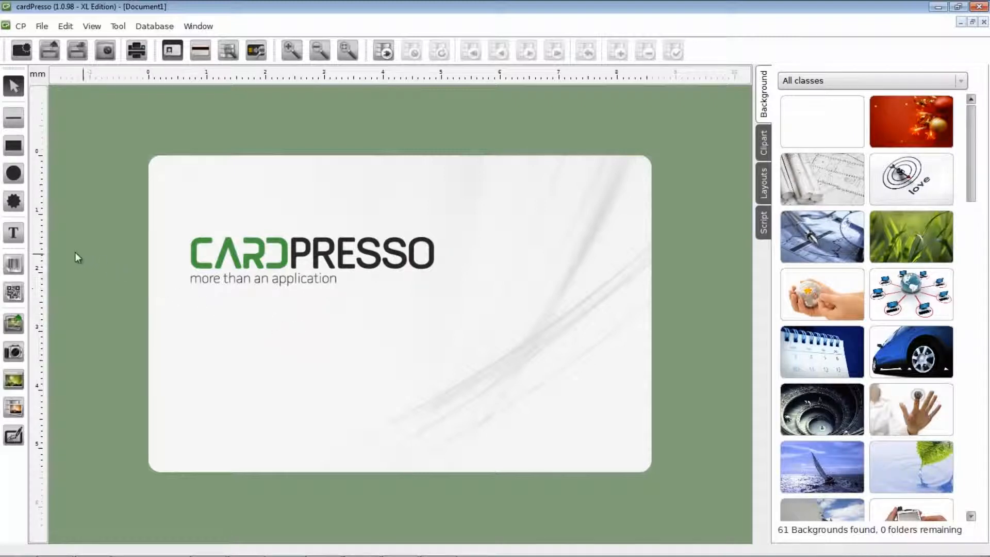
- Add a text box below the logo containing the cardholder's full name
{"action": "left_click", "coordinate": [18, 244]}
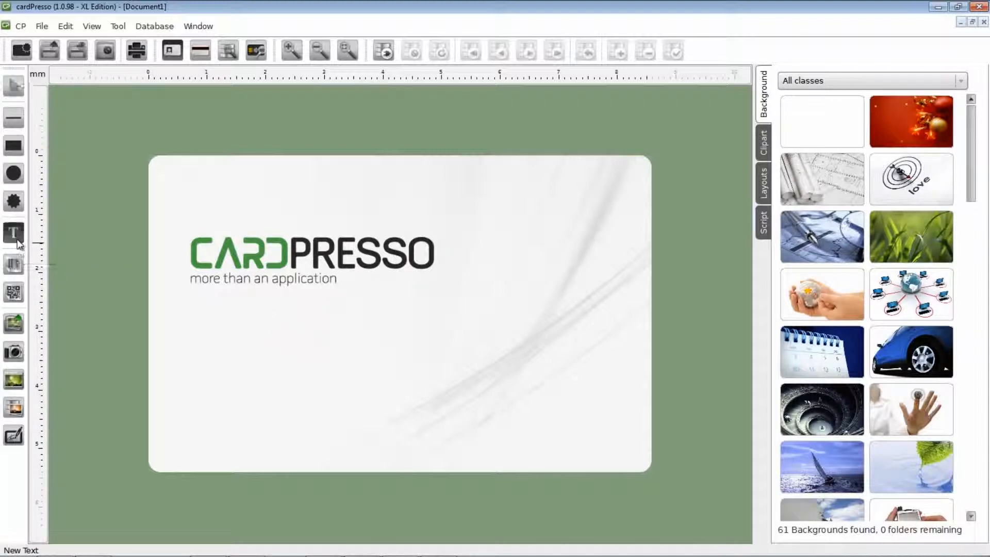
{"action": "left_click_drag", "start_coordinate": [194, 327], "coordinate": [341, 354]}
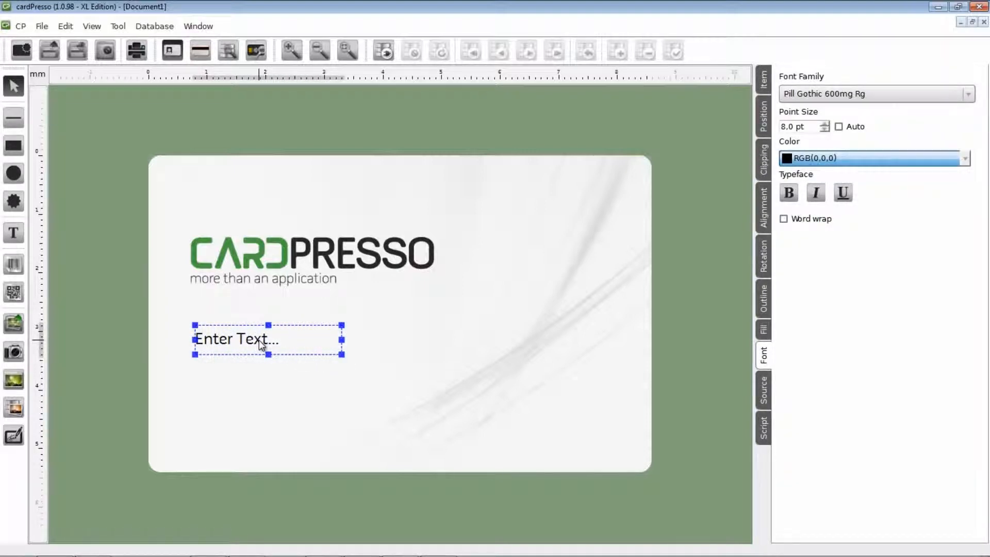
{"action": "double_click", "coordinate": [260, 344]}
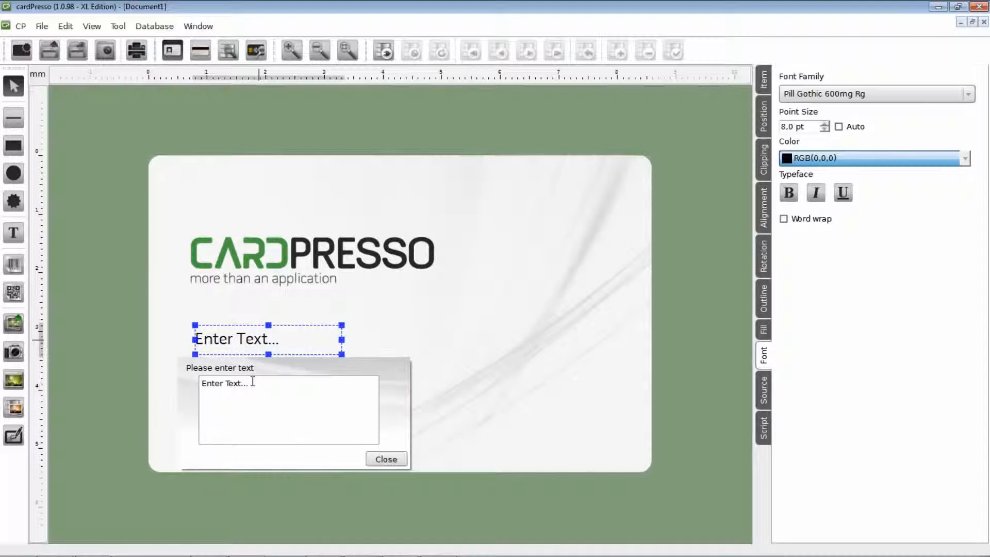
{"action": "left_click_drag", "start_coordinate": [255, 383], "coordinate": [211, 382]}
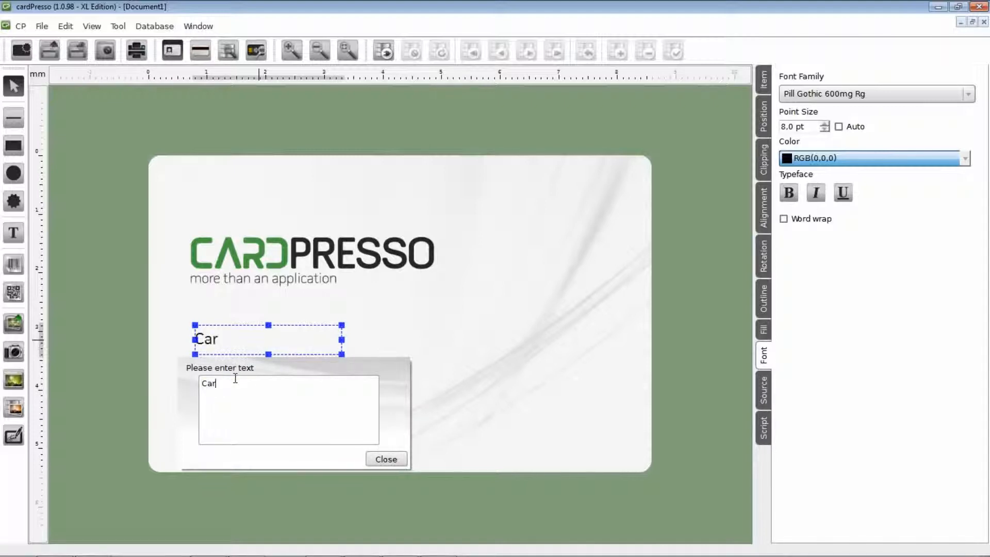
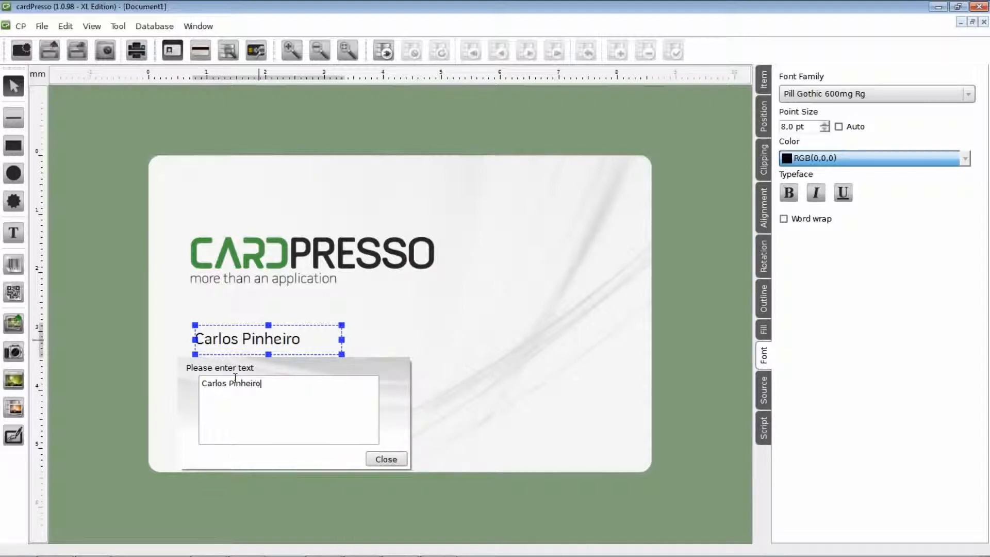
{"action": "left_click", "coordinate": [383, 458]}
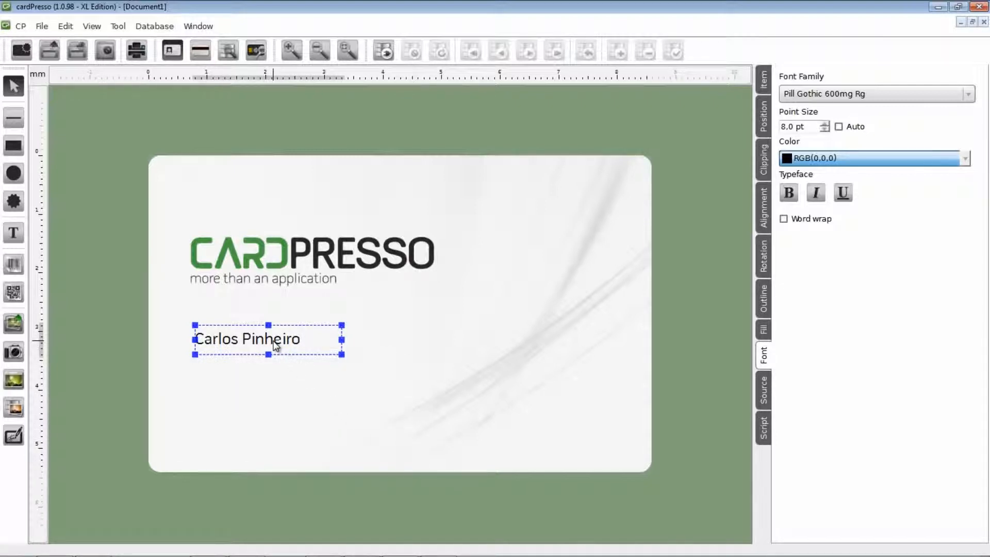
- Position the name at X 8 mm, Y 32 mm in a 24 × 4 mm box and make it bold
{"action": "left_click_drag", "start_coordinate": [275, 344], "coordinate": [287, 345]}
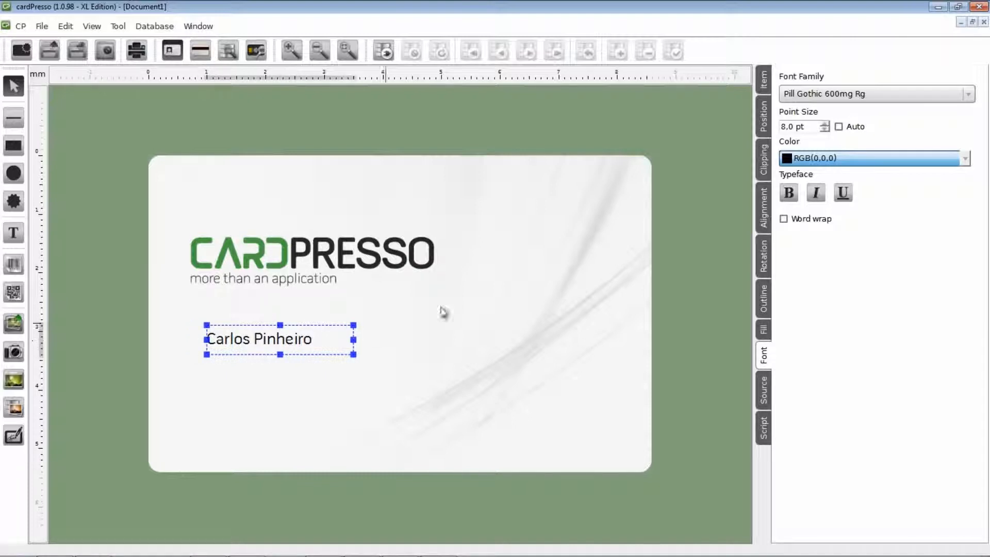
{"action": "left_click", "coordinate": [764, 115]}
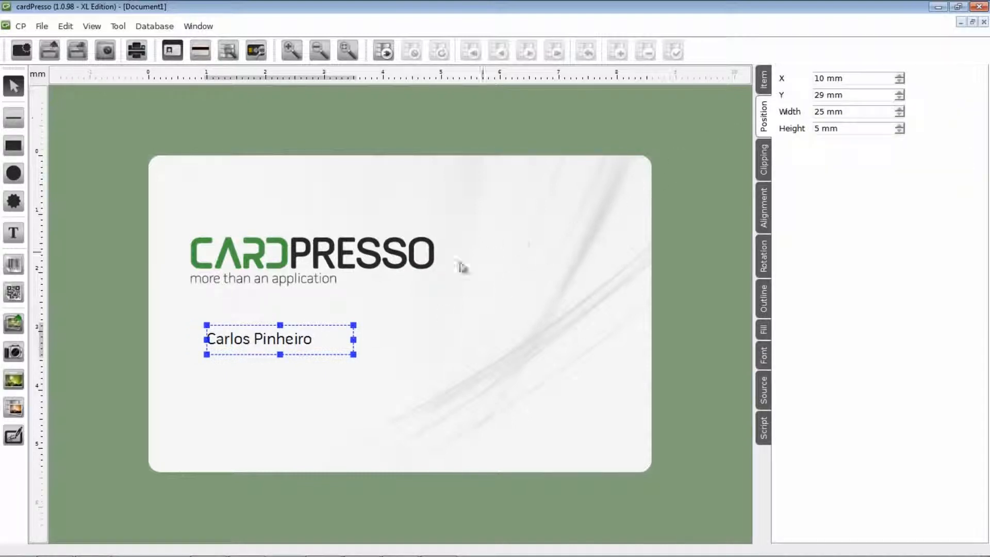
{"action": "left_click_drag", "start_coordinate": [291, 341], "coordinate": [274, 358]}
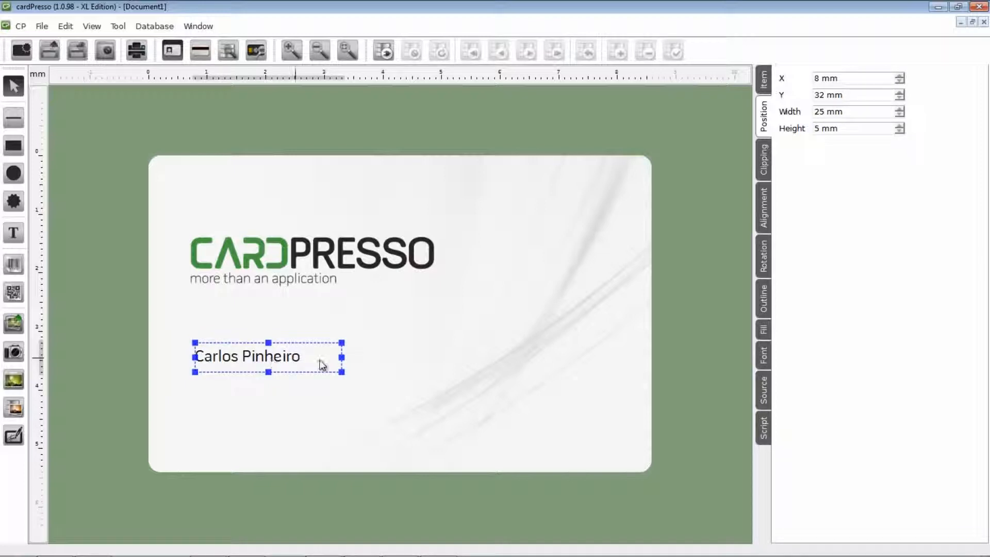
{"action": "left_click_drag", "start_coordinate": [342, 357], "coordinate": [335, 356]}
{"action": "left_click_drag", "start_coordinate": [268, 372], "coordinate": [266, 367]}
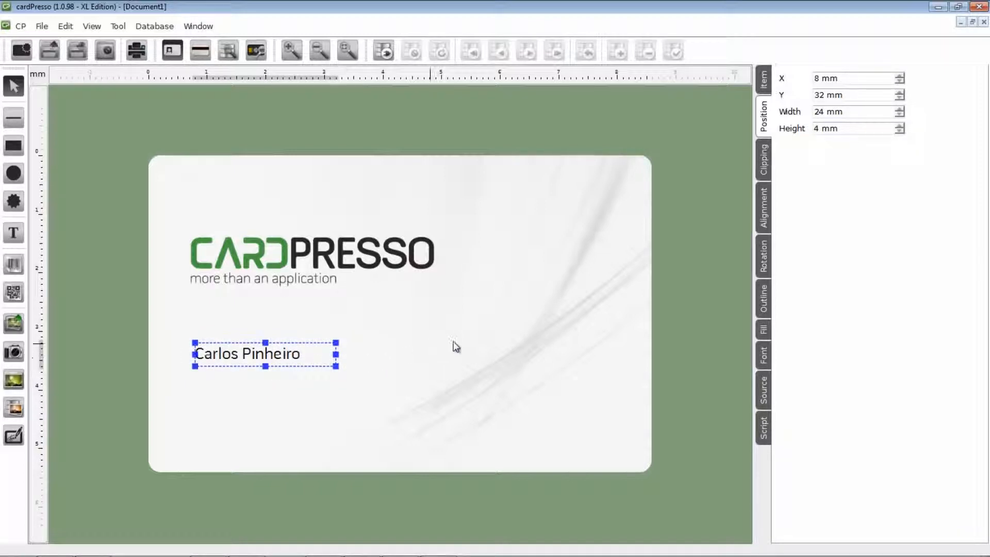
{"action": "left_click", "coordinate": [764, 357]}
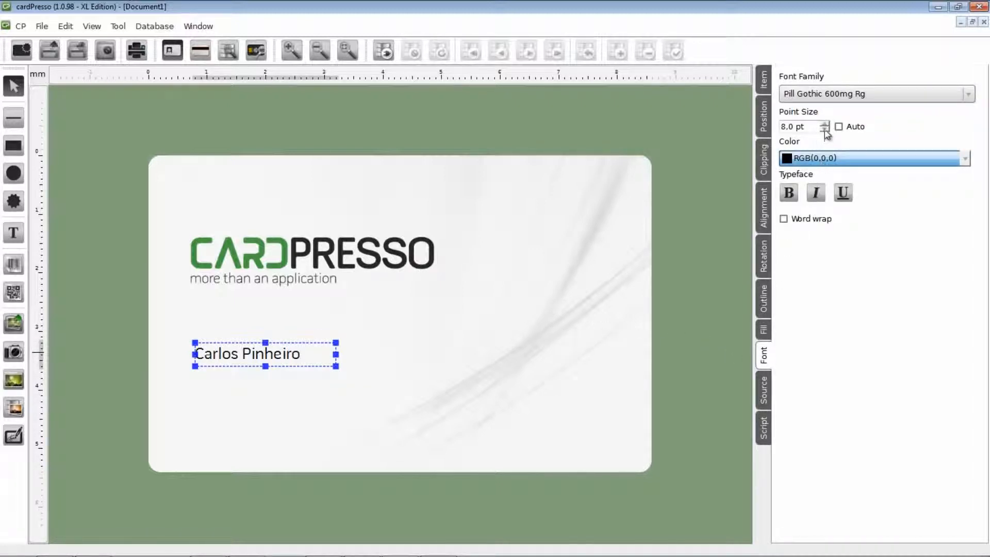
{"action": "left_click", "coordinate": [789, 194]}
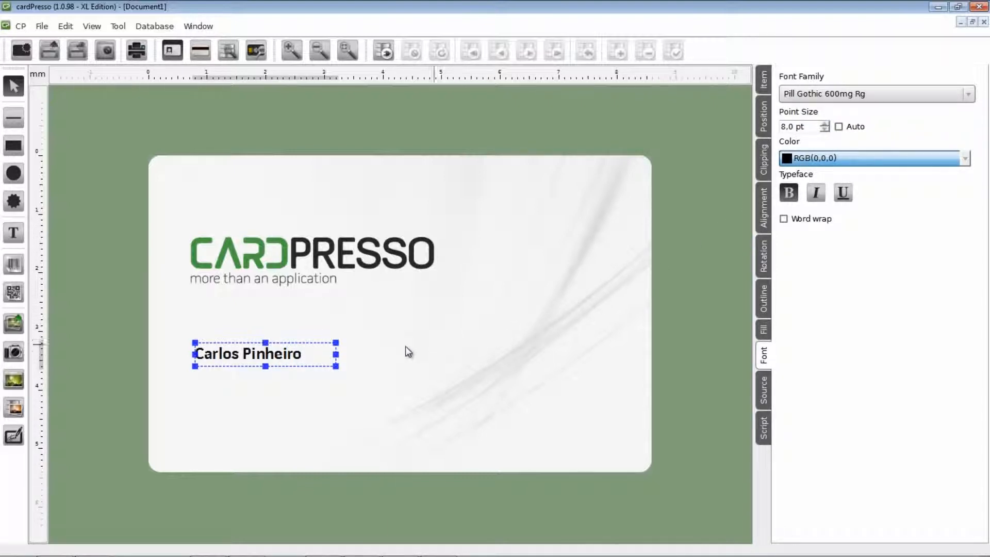
{"action": "left_click", "coordinate": [323, 380]}
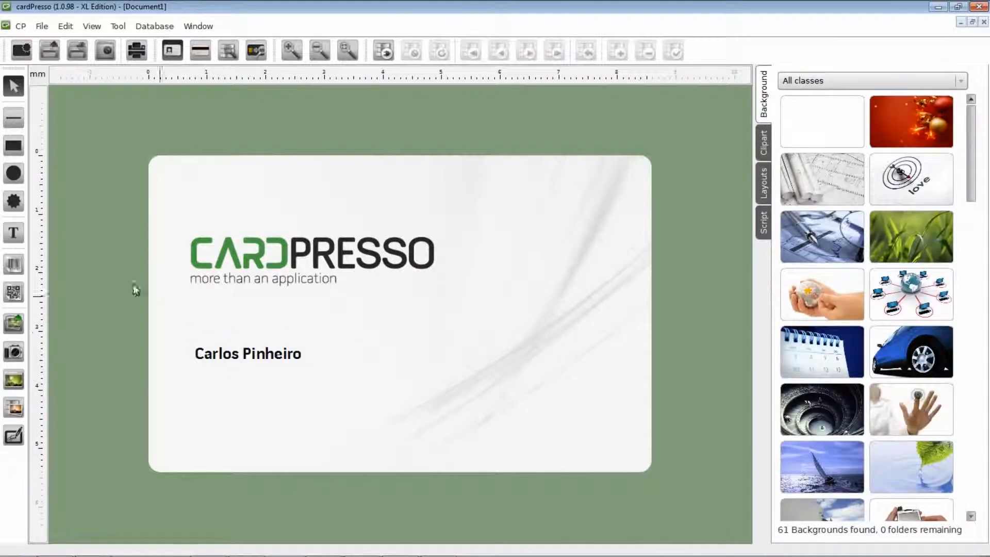
- Add a text line reading 'Technical Support' beneath the name
{"action": "left_click", "coordinate": [16, 235]}
{"action": "left_click_drag", "start_coordinate": [193, 378], "coordinate": [353, 407]}
{"action": "double_click", "coordinate": [265, 398]}
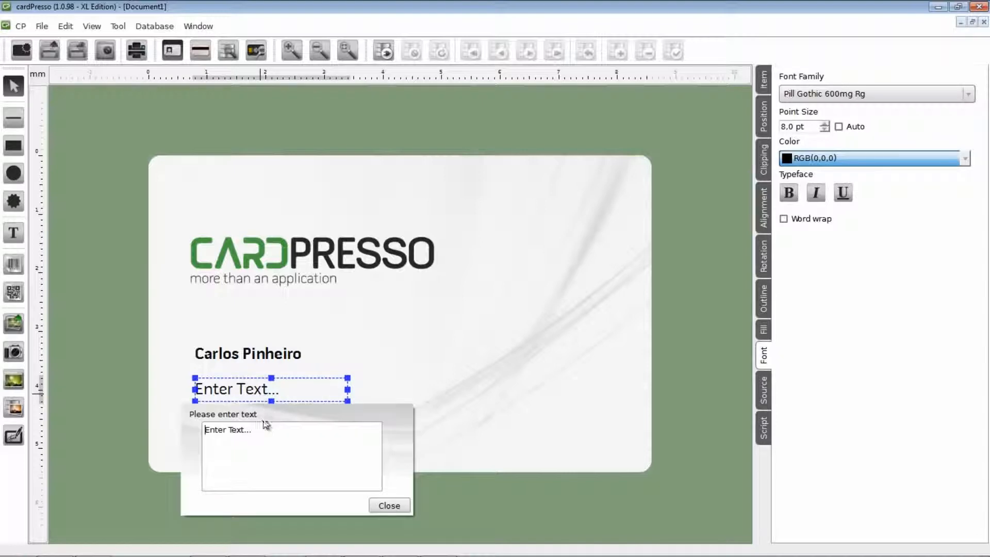
{"action": "left_click_drag", "start_coordinate": [262, 429], "coordinate": [171, 421]}
{"action": "type", "text": "Te"}
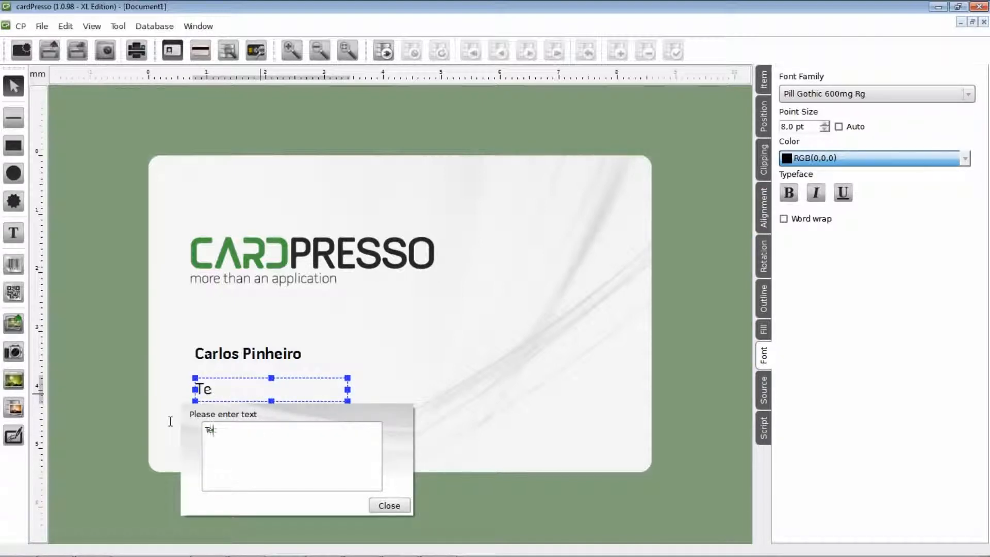
{"action": "type", "text": "chnical Support"}
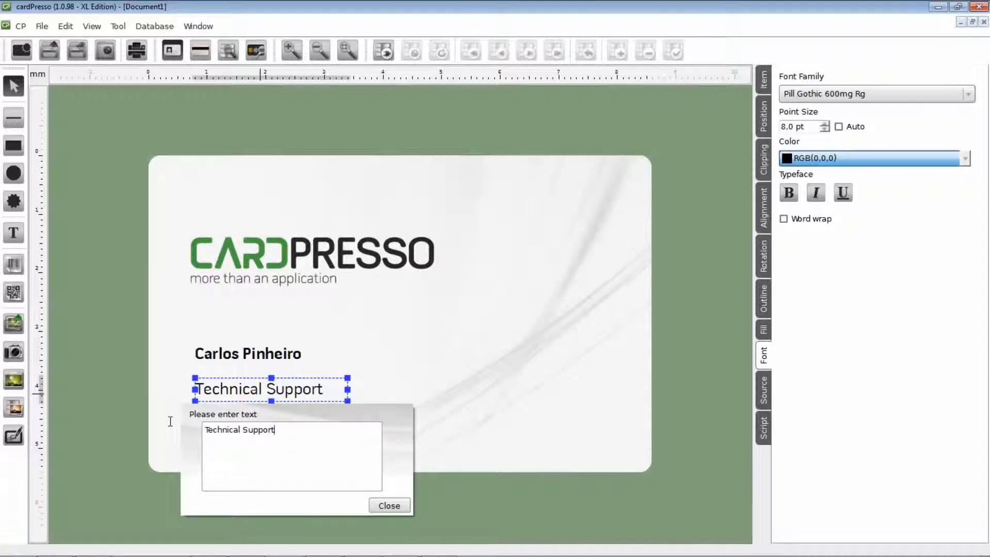
{"action": "left_click", "coordinate": [388, 506]}
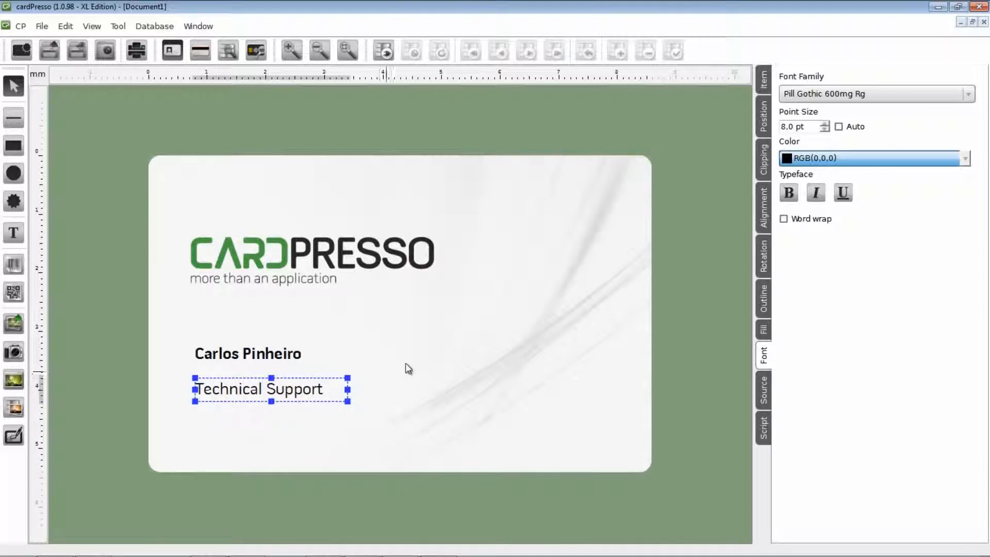
- Make 'Technical Support' 7 pt and place it under the name at Y 35 mm, 22 × 3 mm
{"action": "left_click", "coordinate": [825, 130]}
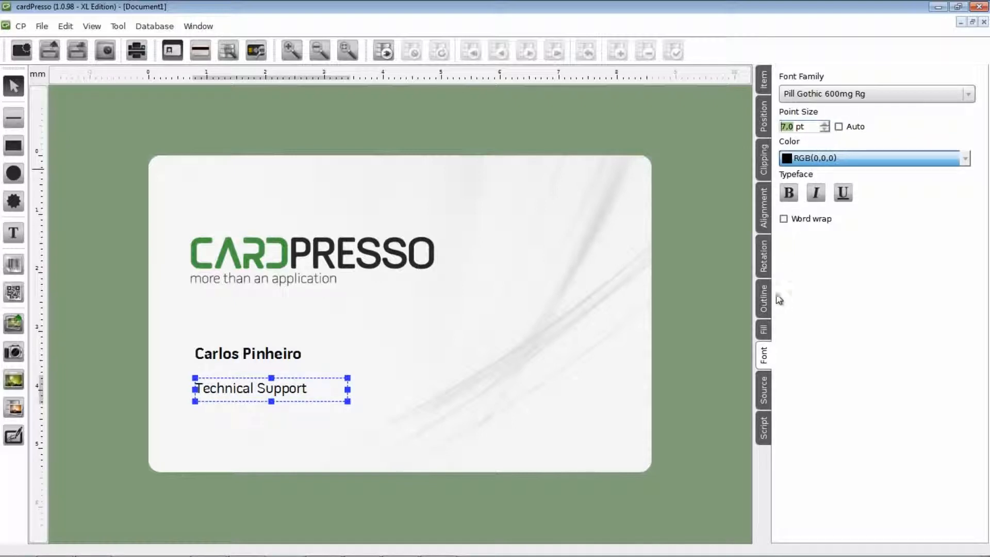
{"action": "left_click", "coordinate": [765, 124]}
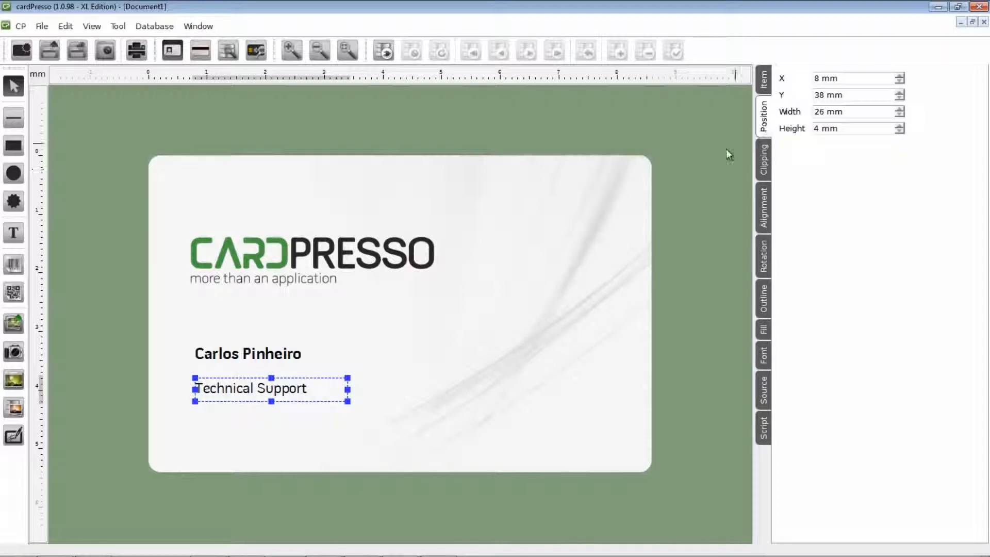
{"action": "left_click_drag", "start_coordinate": [296, 396], "coordinate": [324, 372]}
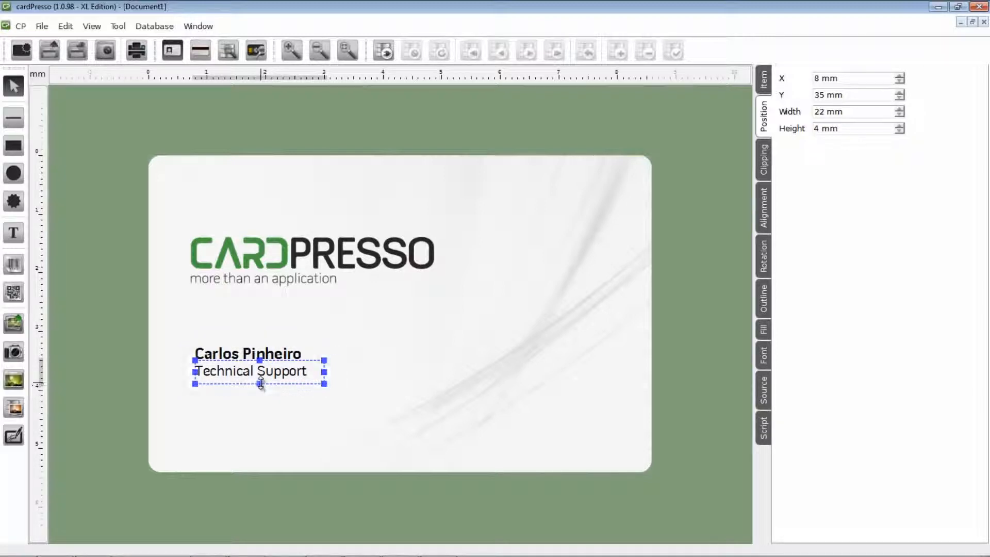
{"action": "left_click_drag", "start_coordinate": [261, 384], "coordinate": [259, 378]}
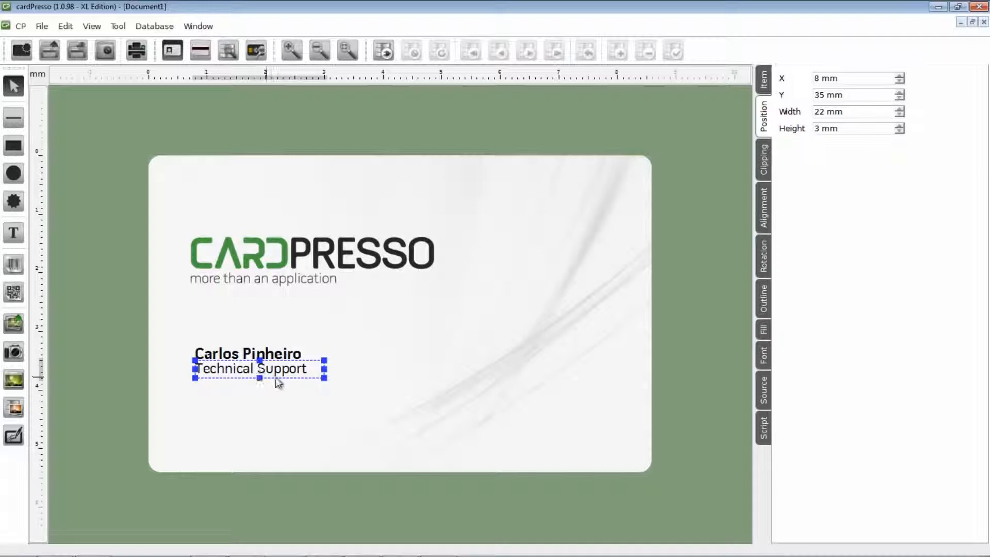
{"action": "left_click", "coordinate": [348, 367]}
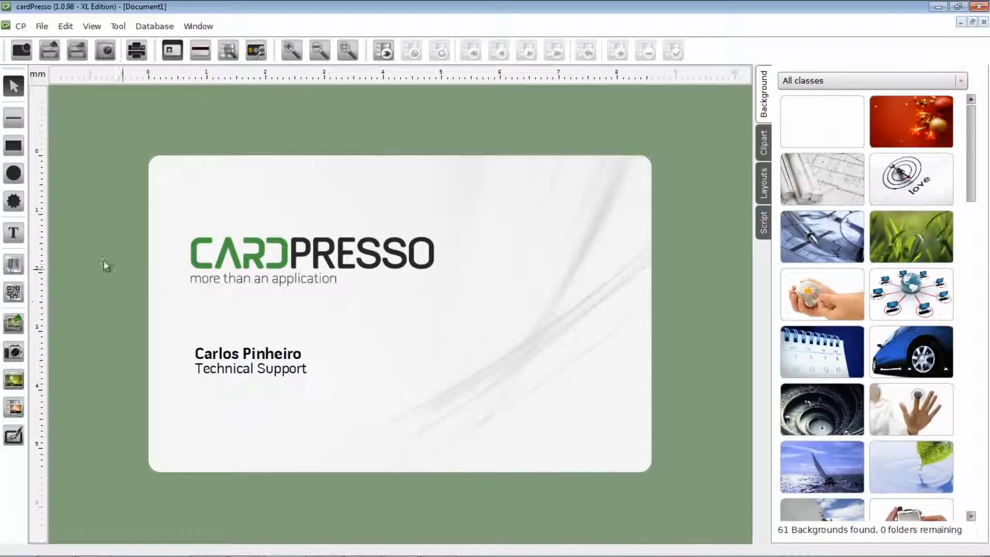
- Add a two-line text block below the job title with the phone number and e-mail address
{"action": "left_click", "coordinate": [14, 234]}
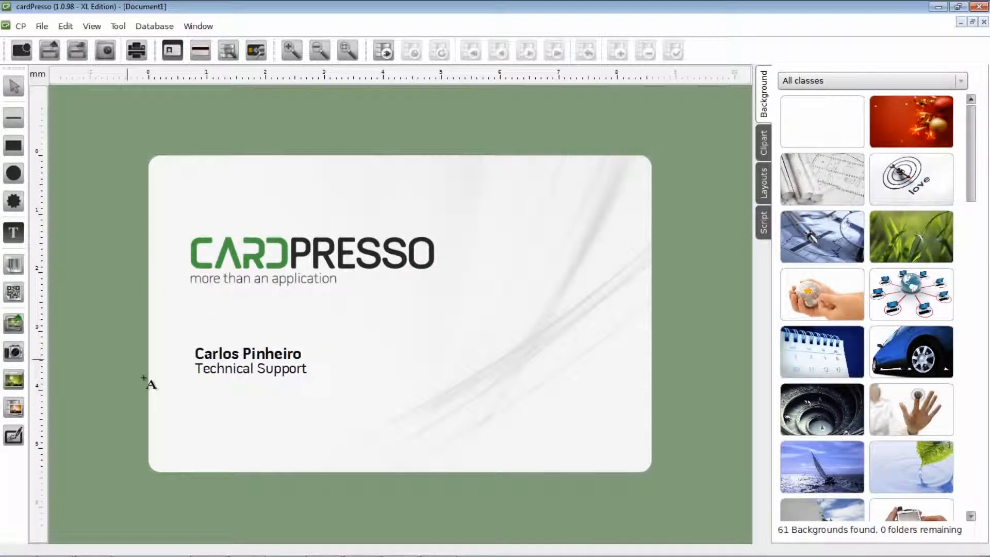
{"action": "left_click", "coordinate": [200, 407]}
{"action": "left_click_drag", "start_coordinate": [201, 406], "coordinate": [336, 448]}
{"action": "double_click", "coordinate": [259, 432]}
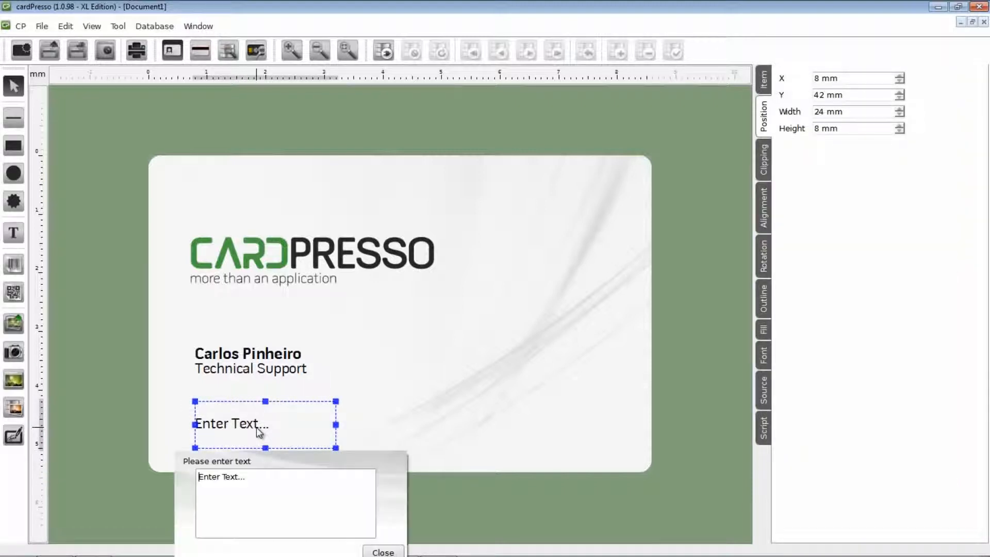
{"action": "left_click_drag", "start_coordinate": [246, 477], "coordinate": [162, 482]}
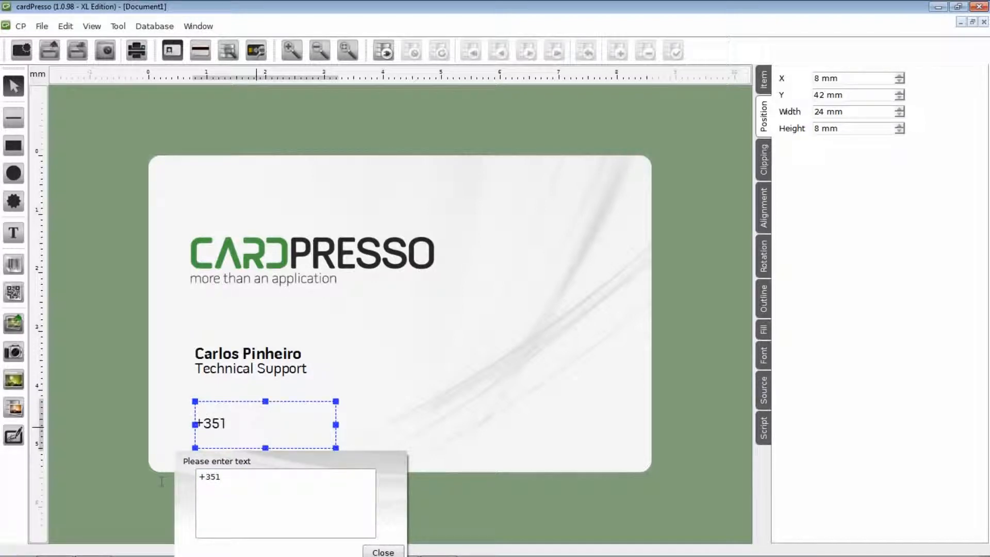
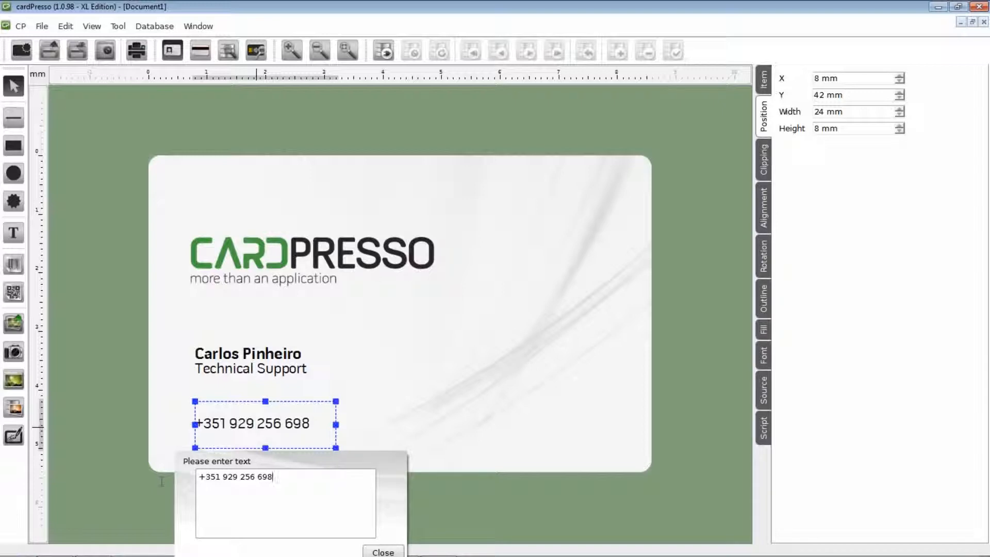
{"action": "key", "text": "Return"}
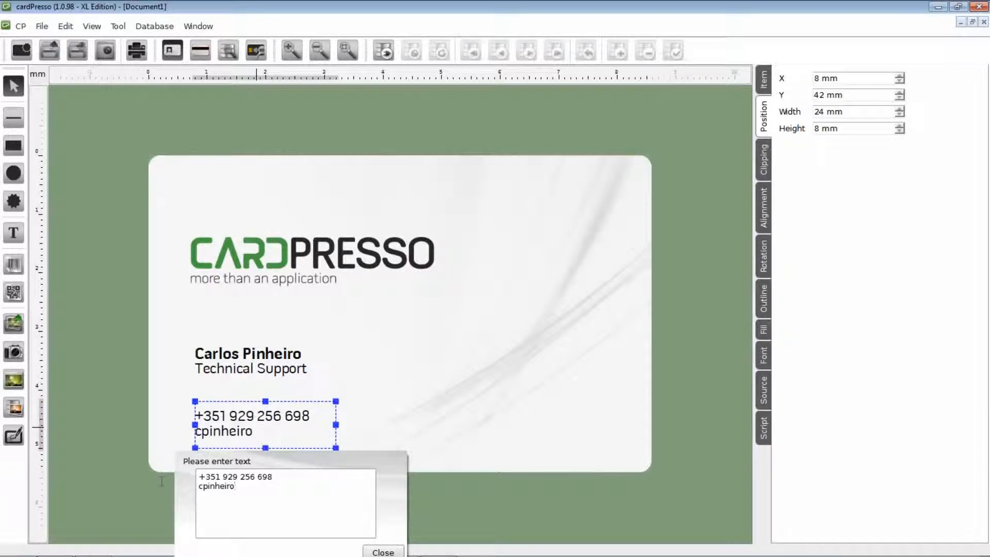
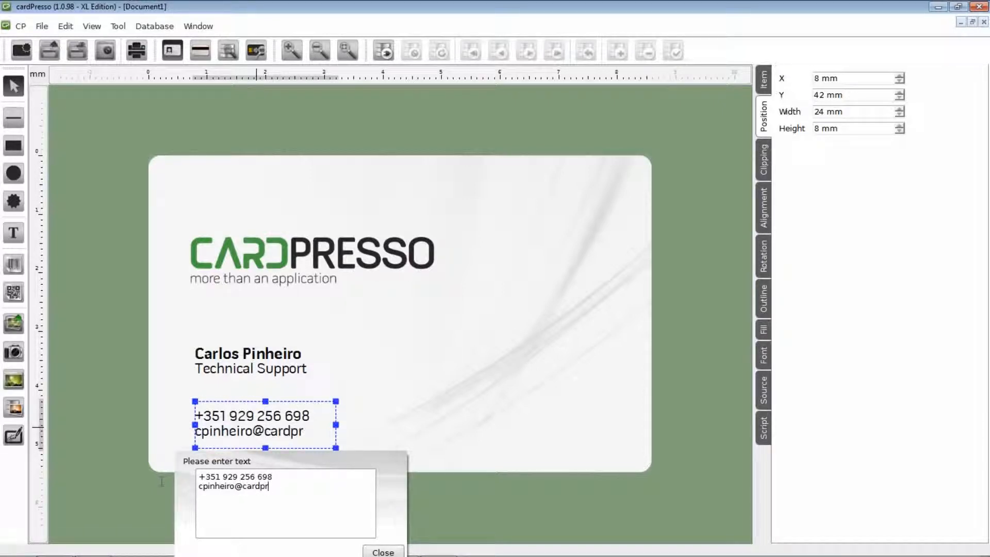
{"action": "left_click", "coordinate": [383, 551]}
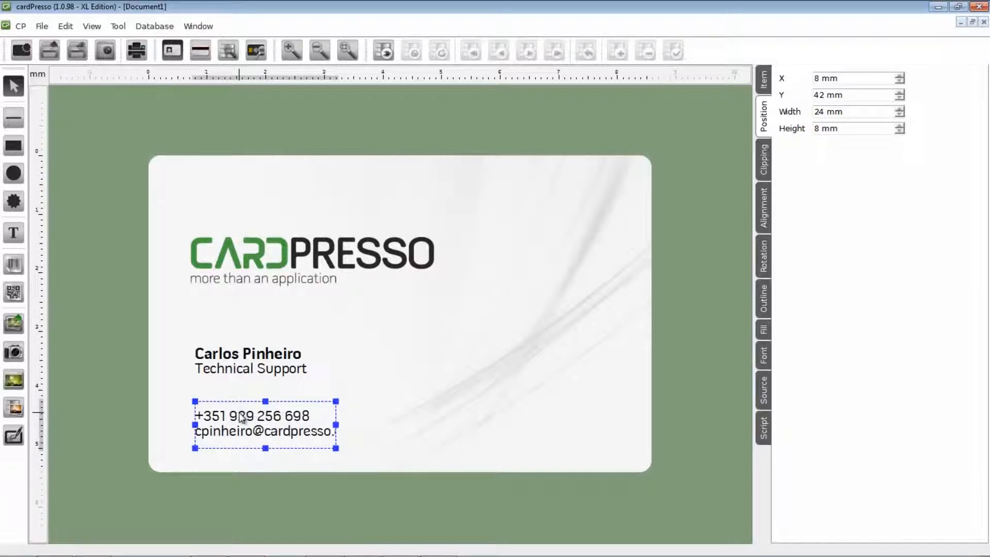
- Move and resize the contact block to 29 × 6 mm so both lines show fully
{"action": "left_click_drag", "start_coordinate": [241, 417], "coordinate": [241, 424]}
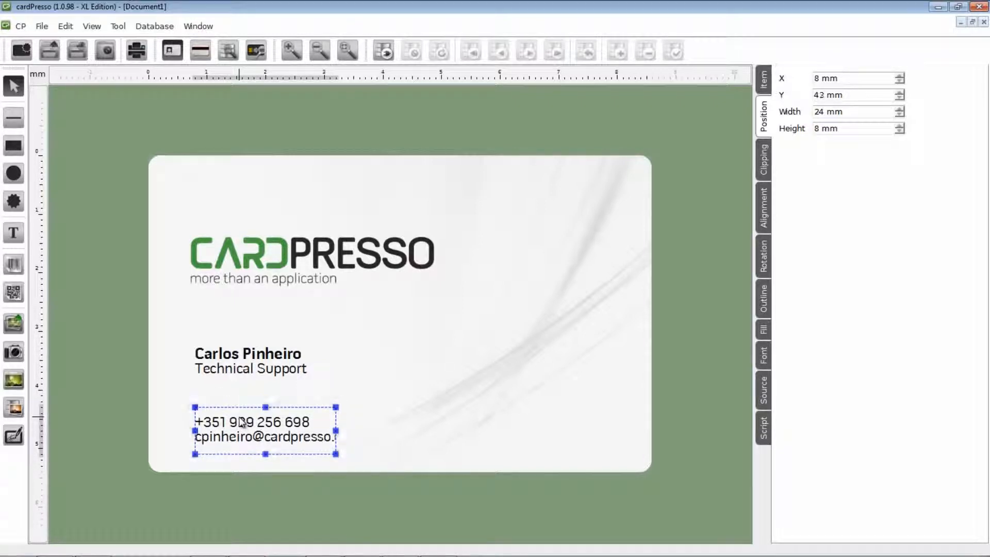
{"action": "left_click_drag", "start_coordinate": [336, 430], "coordinate": [365, 430]}
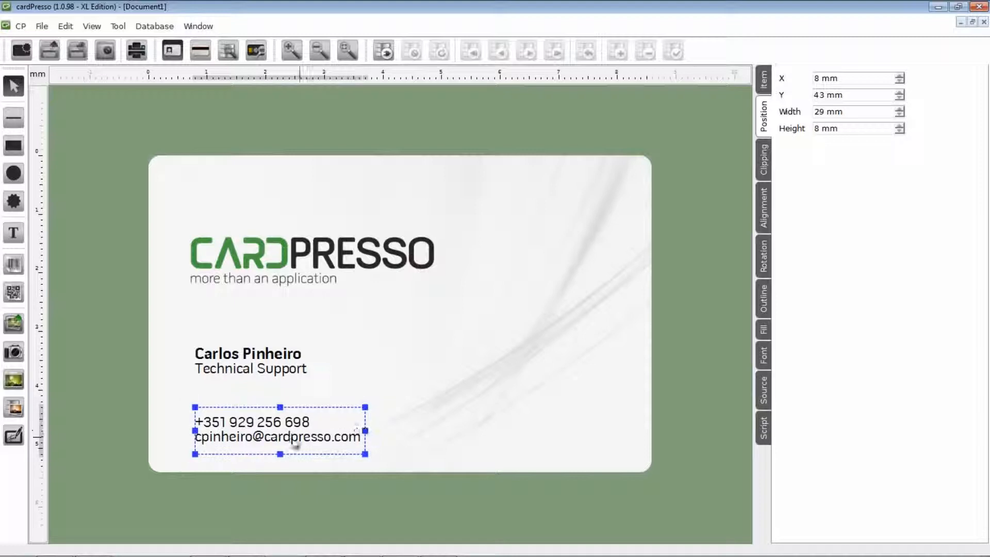
{"action": "left_click_drag", "start_coordinate": [279, 454], "coordinate": [278, 442]}
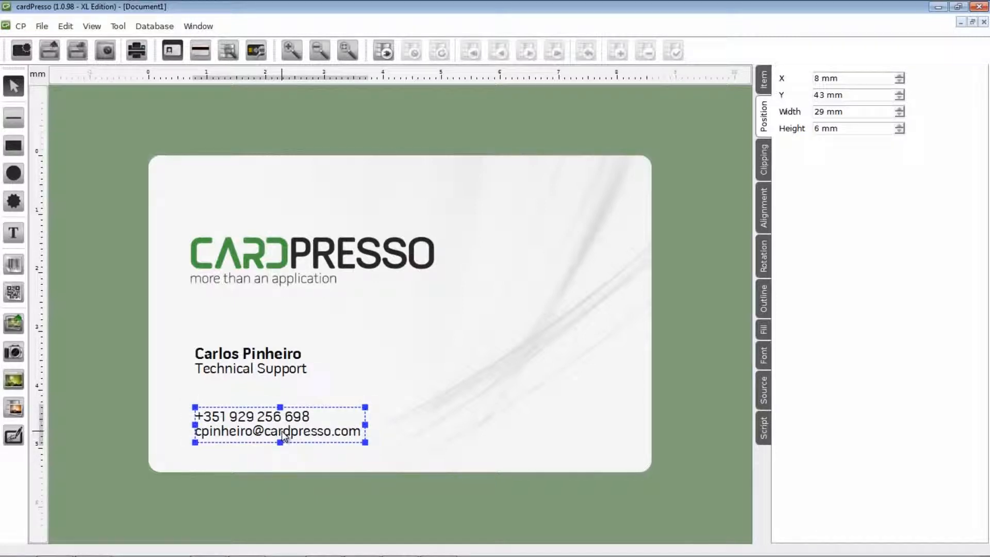
{"action": "left_click", "coordinate": [14, 233]}
{"action": "left_click", "coordinate": [16, 235]}
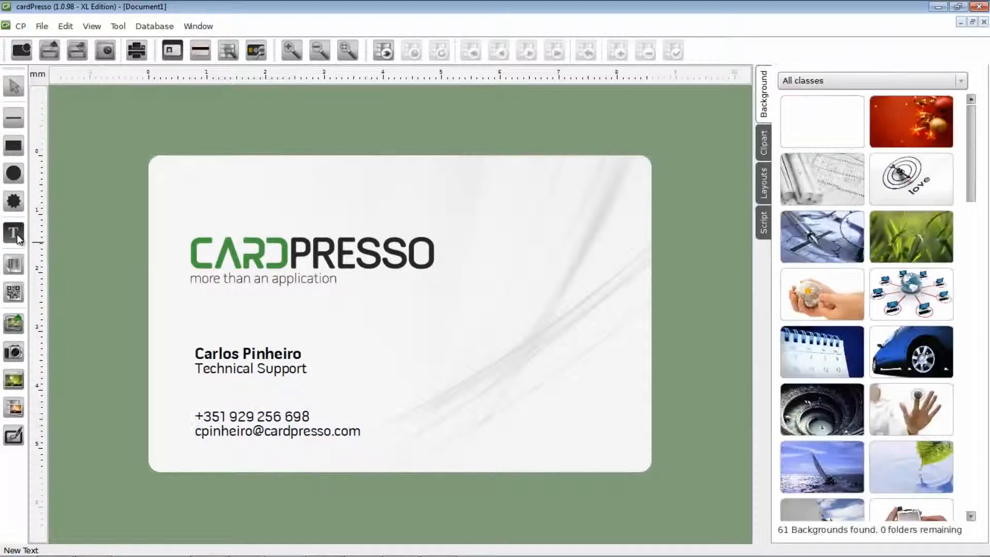
{"action": "left_click_drag", "start_coordinate": [452, 413], "coordinate": [612, 437]}
{"action": "double_click", "coordinate": [516, 428]}
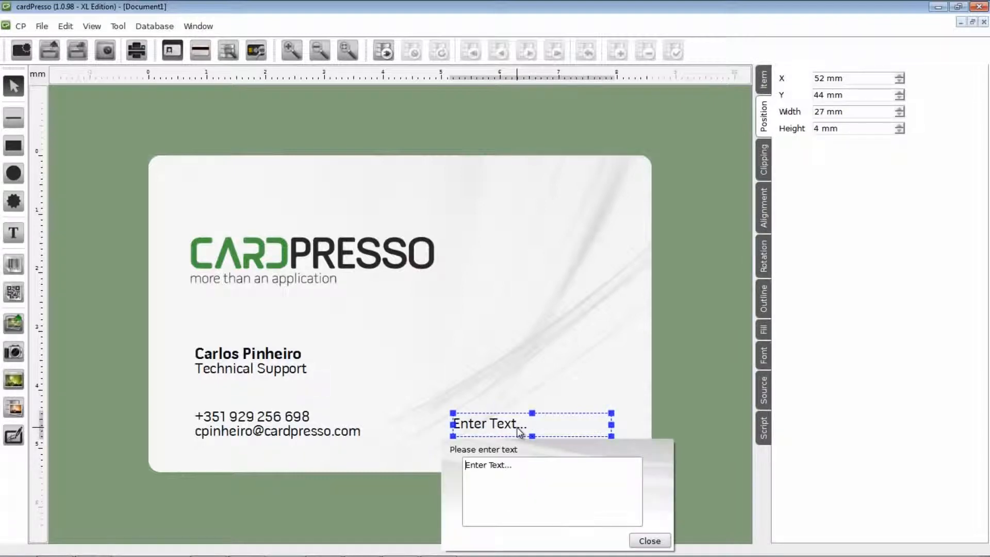
{"action": "left_click_drag", "start_coordinate": [514, 465], "coordinate": [441, 471]}
{"action": "type", "text": "www."}
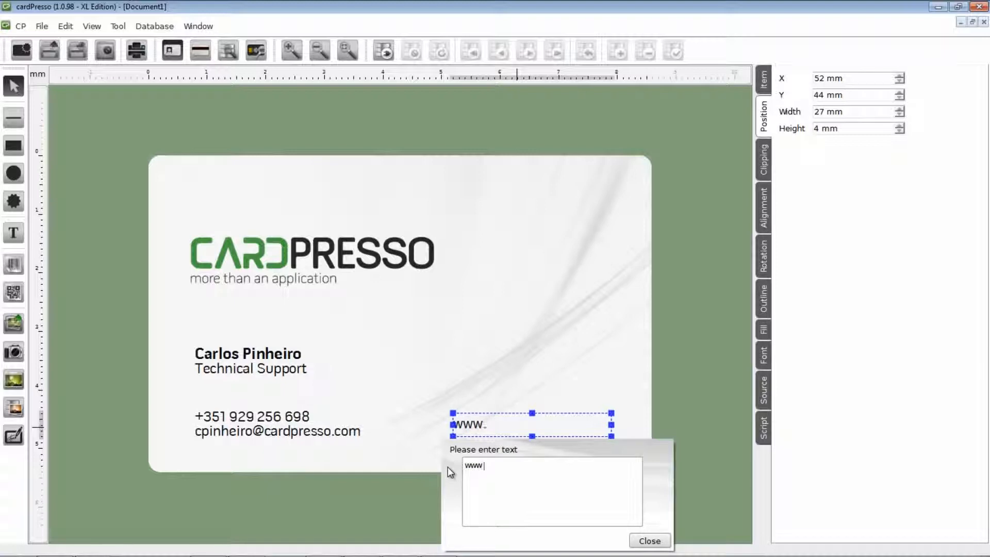
{"action": "type", "text": "cardpresso.com"}
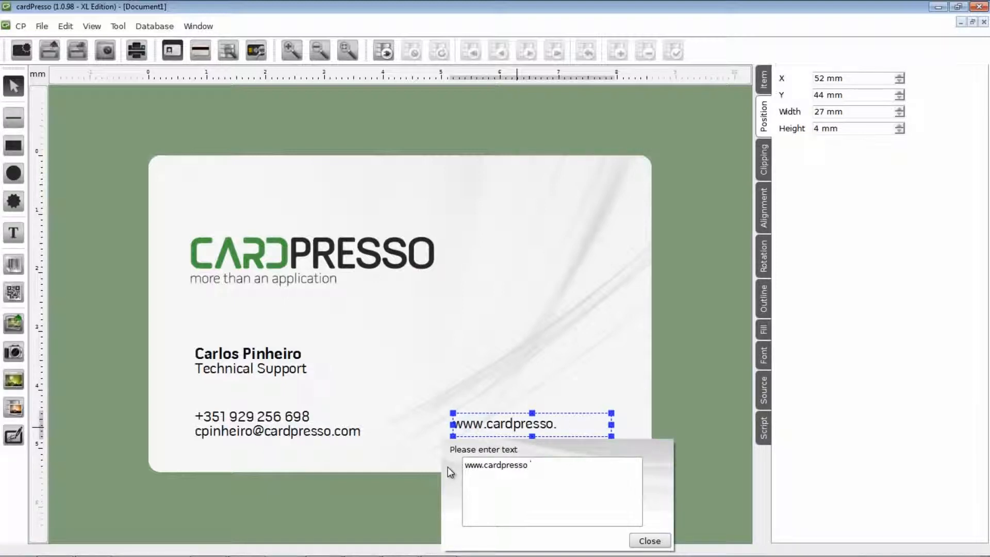
{"action": "left_click", "coordinate": [650, 541]}
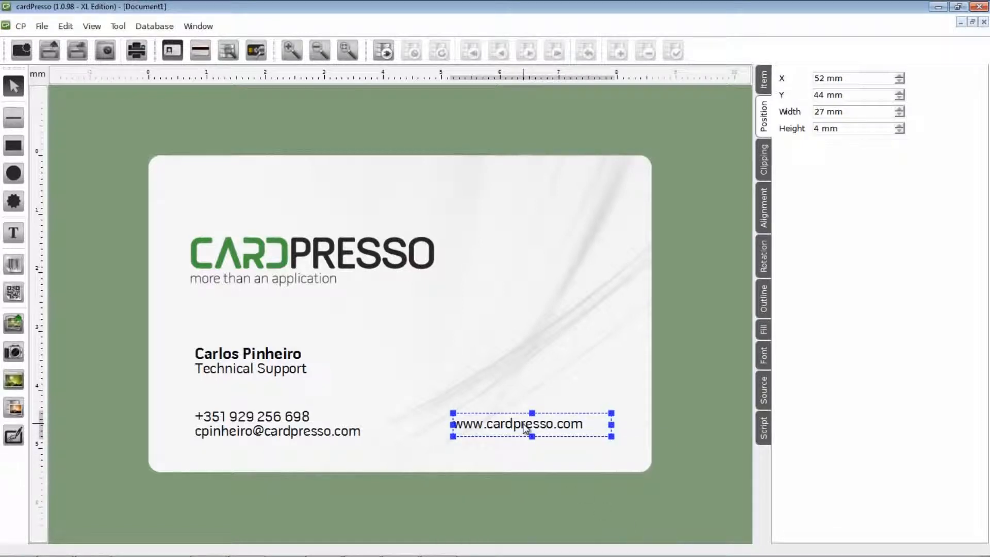
{"action": "left_click_drag", "start_coordinate": [522, 424], "coordinate": [506, 426]}
{"action": "left_click_drag", "start_coordinate": [593, 425], "coordinate": [606, 424]}
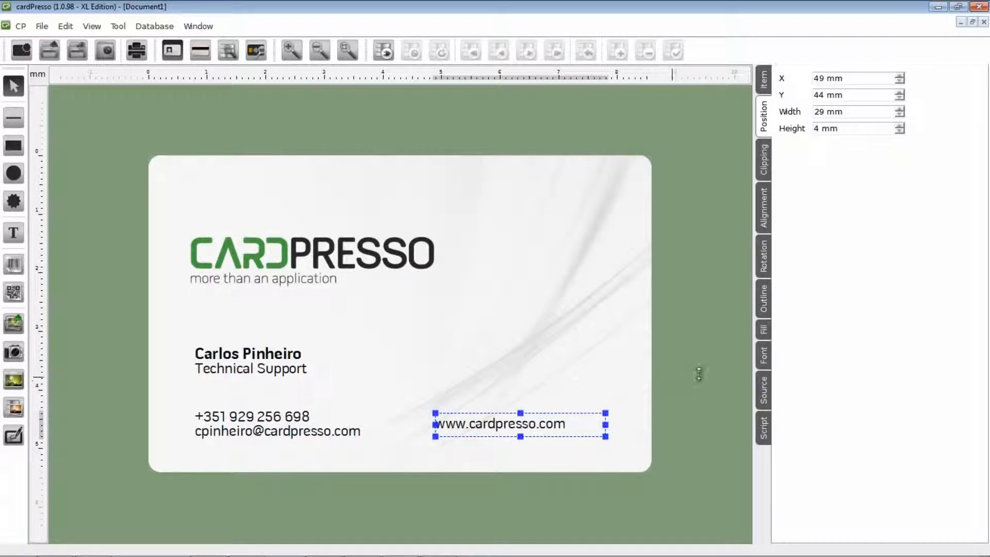
- Raise the website text from 7 to 8 pt and make it bold
{"action": "left_click", "coordinate": [762, 363]}
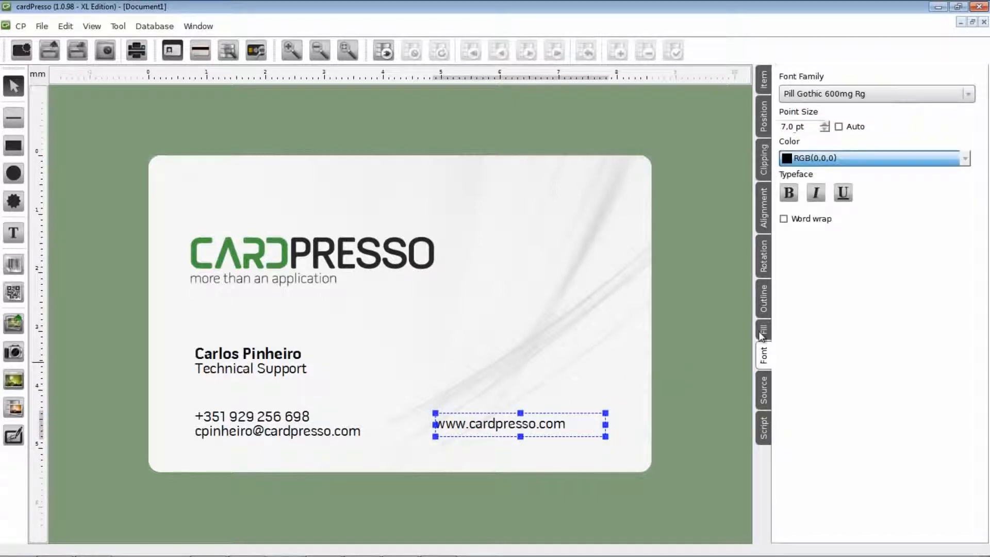
{"action": "left_click", "coordinate": [825, 124]}
{"action": "left_click", "coordinate": [788, 193]}
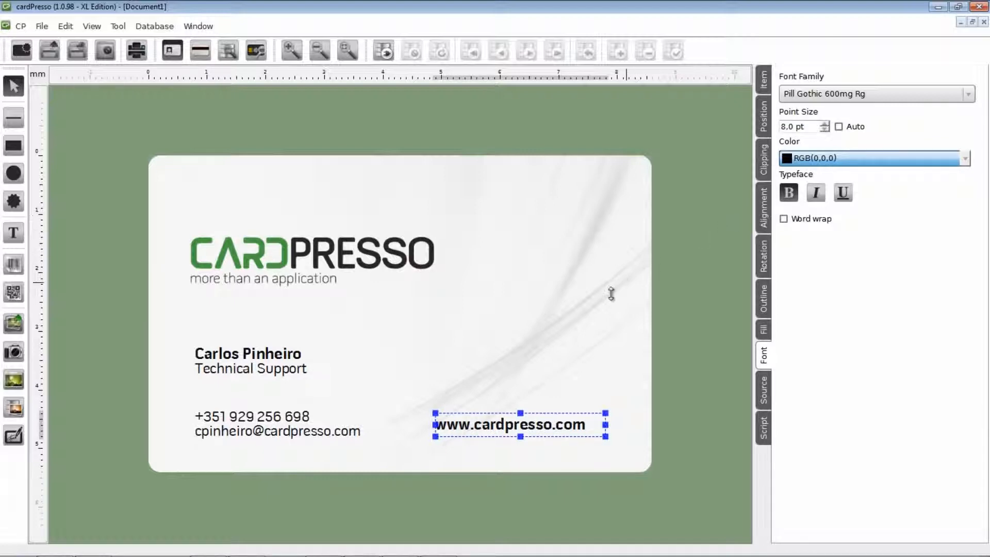
{"action": "left_click", "coordinate": [538, 372]}
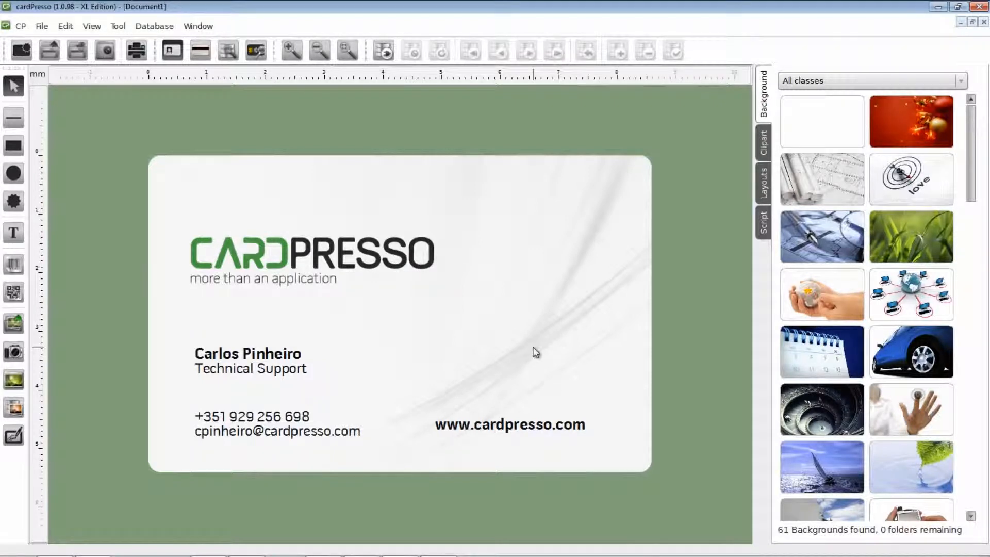
- Save the card as 'Card Tutorial 2', then open the Print dialog and cancel it
{"action": "key", "text": "ctrl+s"}
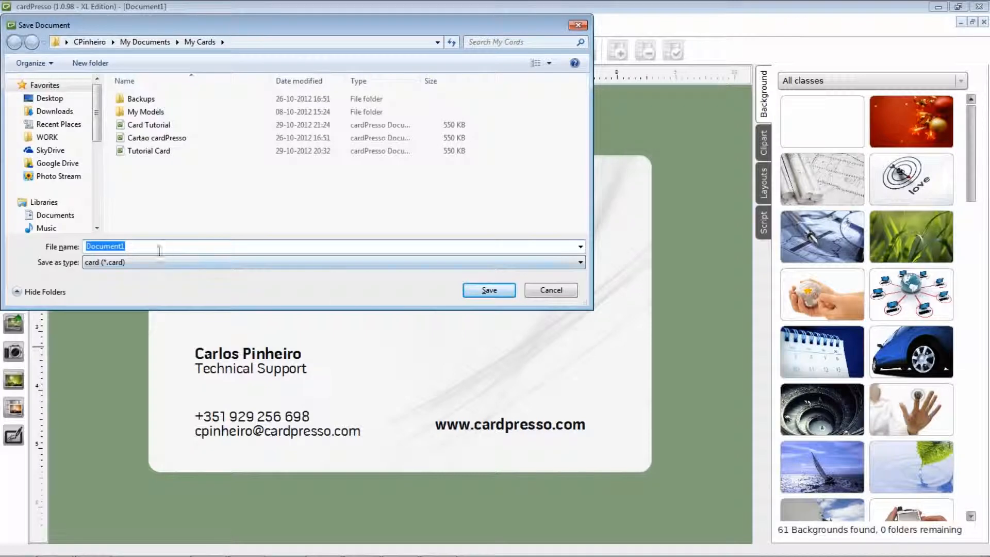
{"action": "type", "text": "C"}
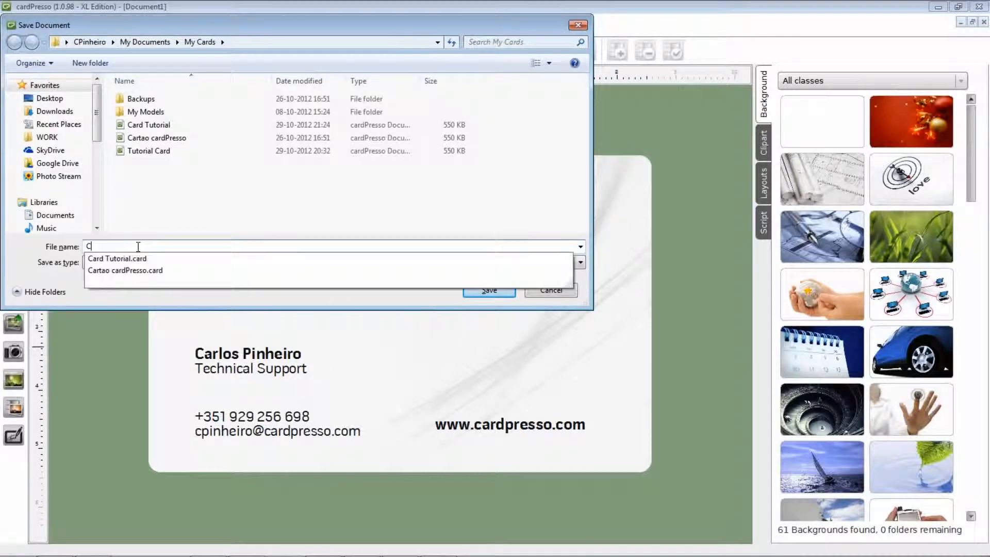
{"action": "type", "text": "ard Tutorial 2"}
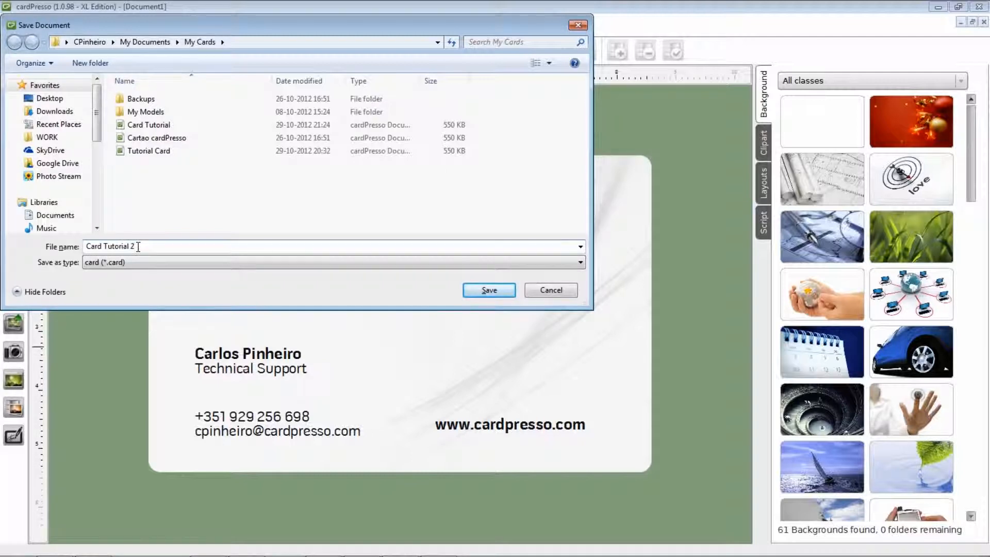
{"action": "left_click", "coordinate": [480, 292]}
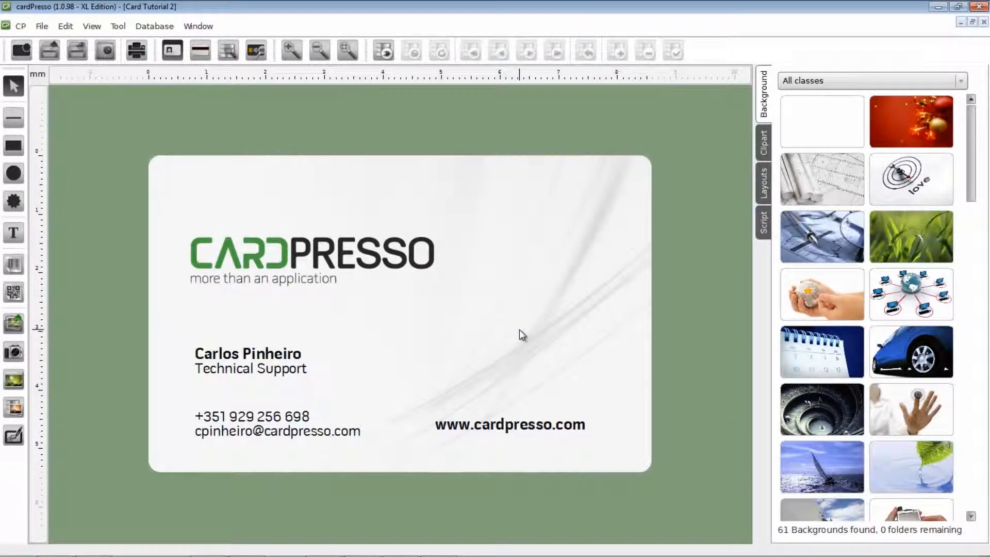
{"action": "key", "text": "ctrl+p"}
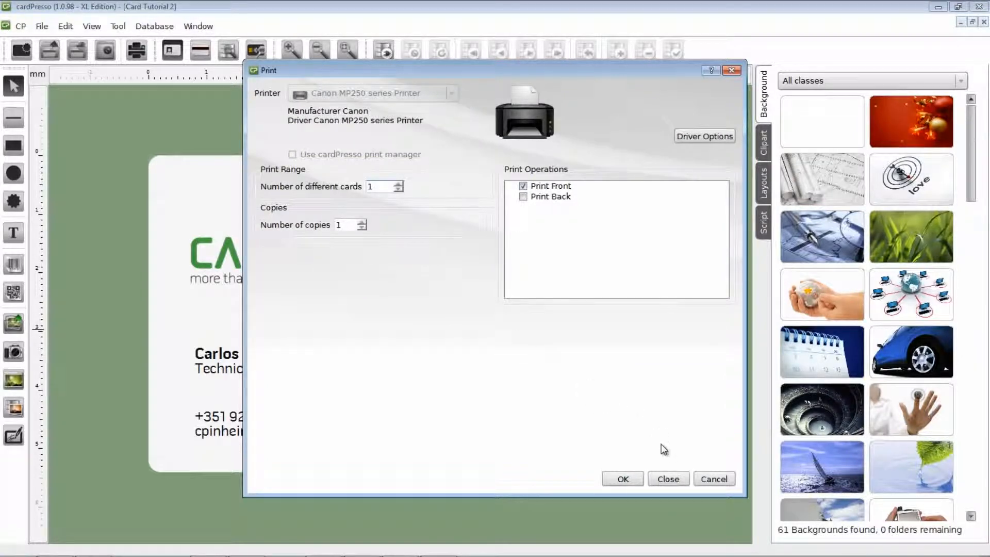
{"action": "left_click", "coordinate": [713, 479]}
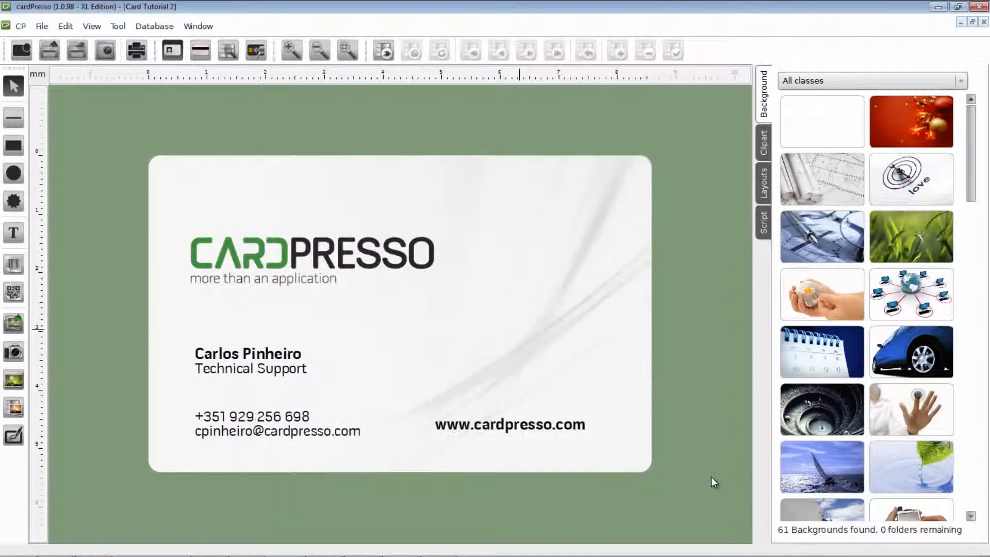